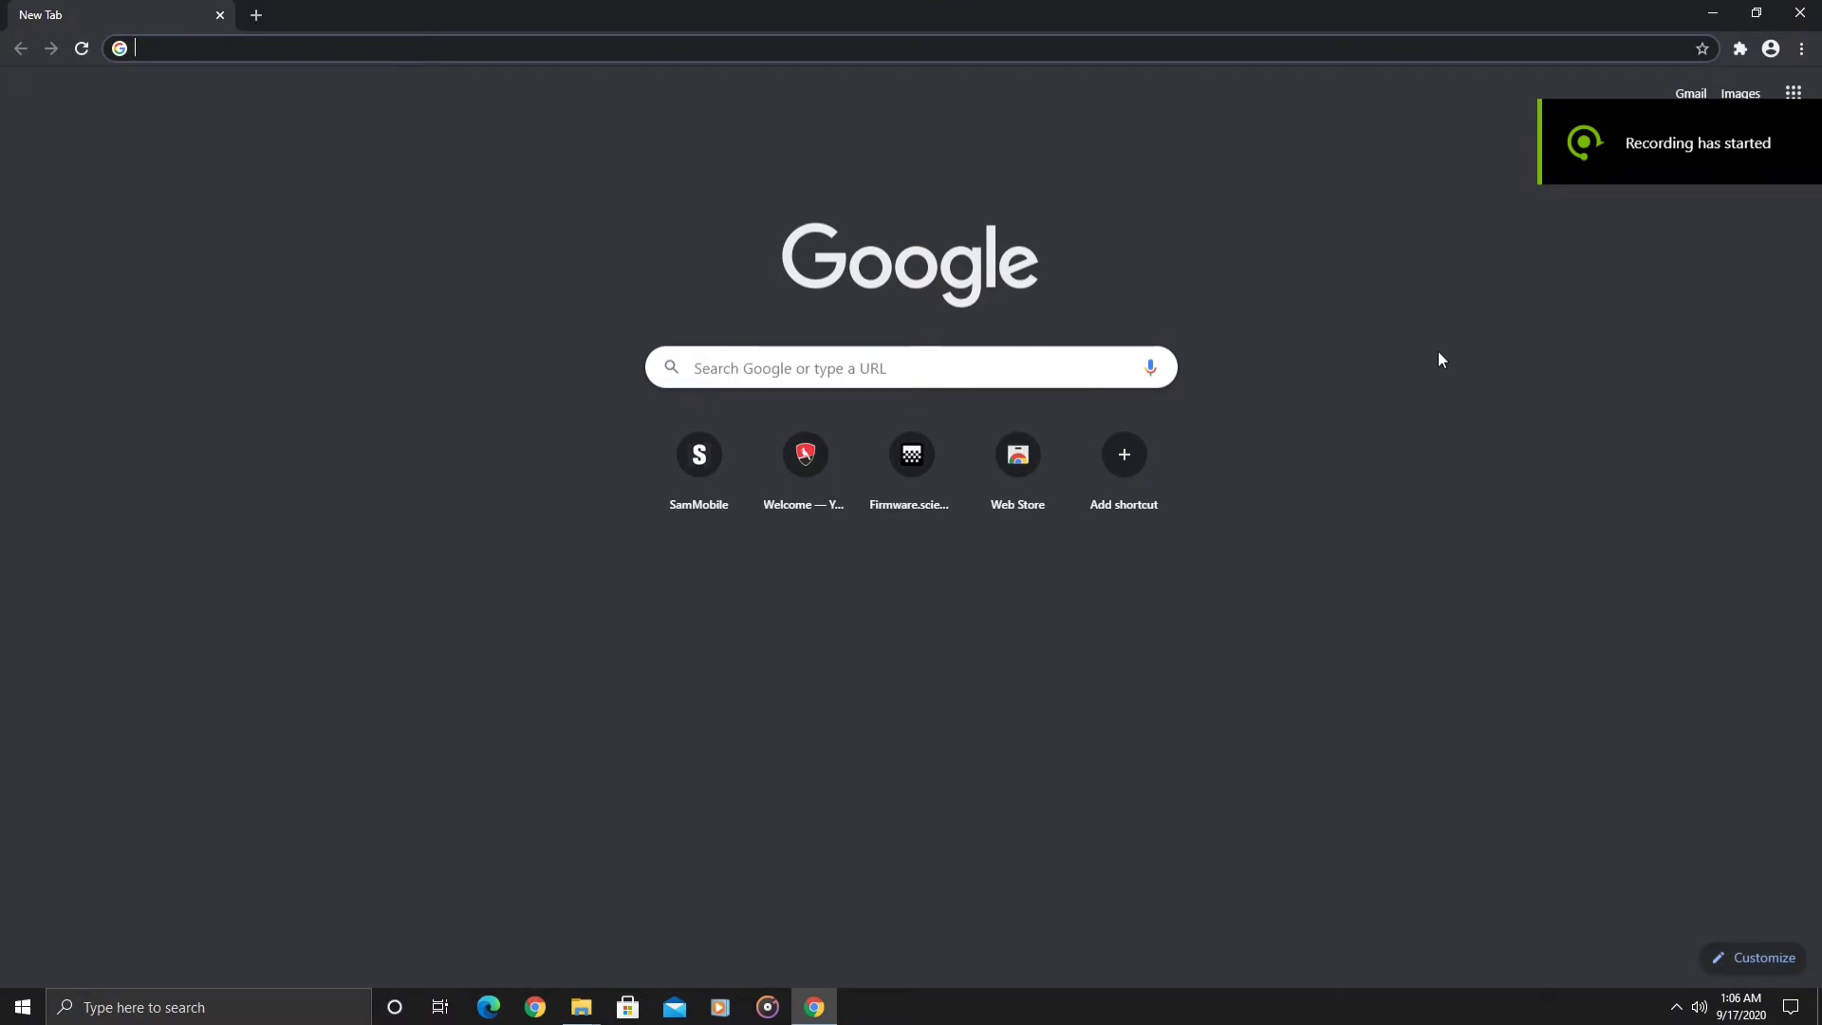
- Go to the SamMobile website and dismiss its notification request
type("sammobile.com")
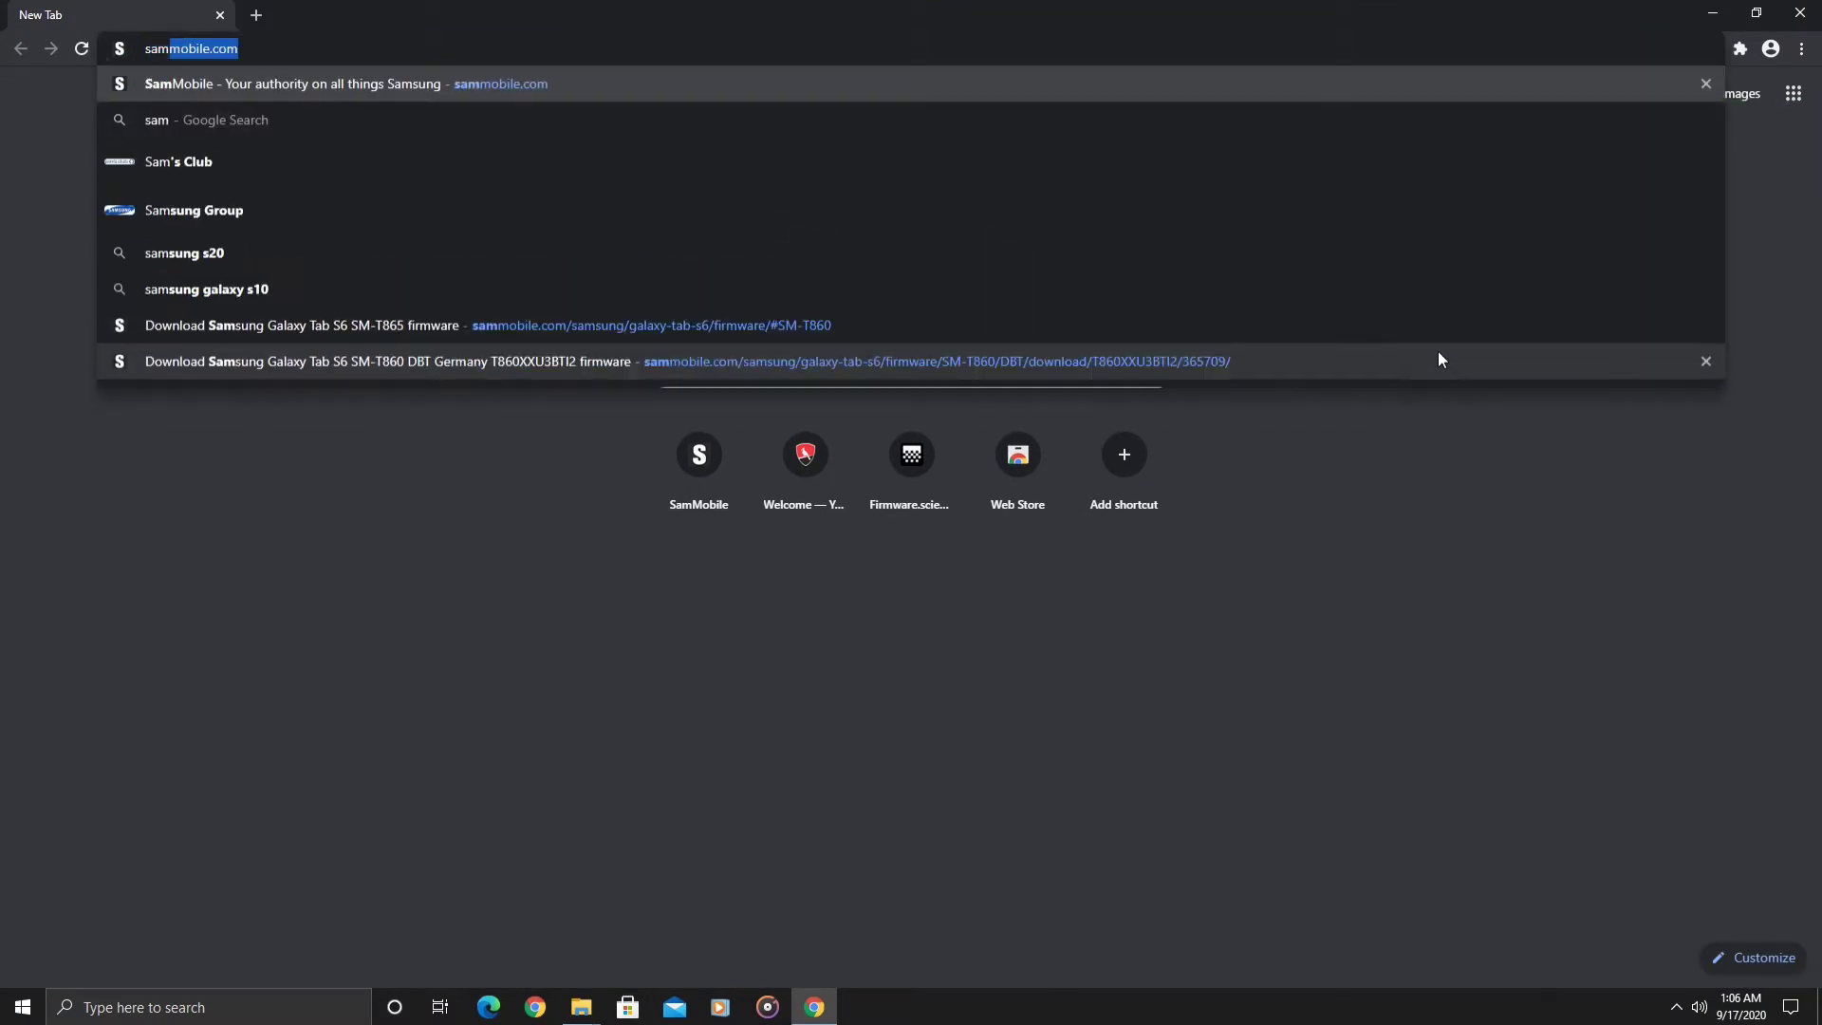
key("Return")
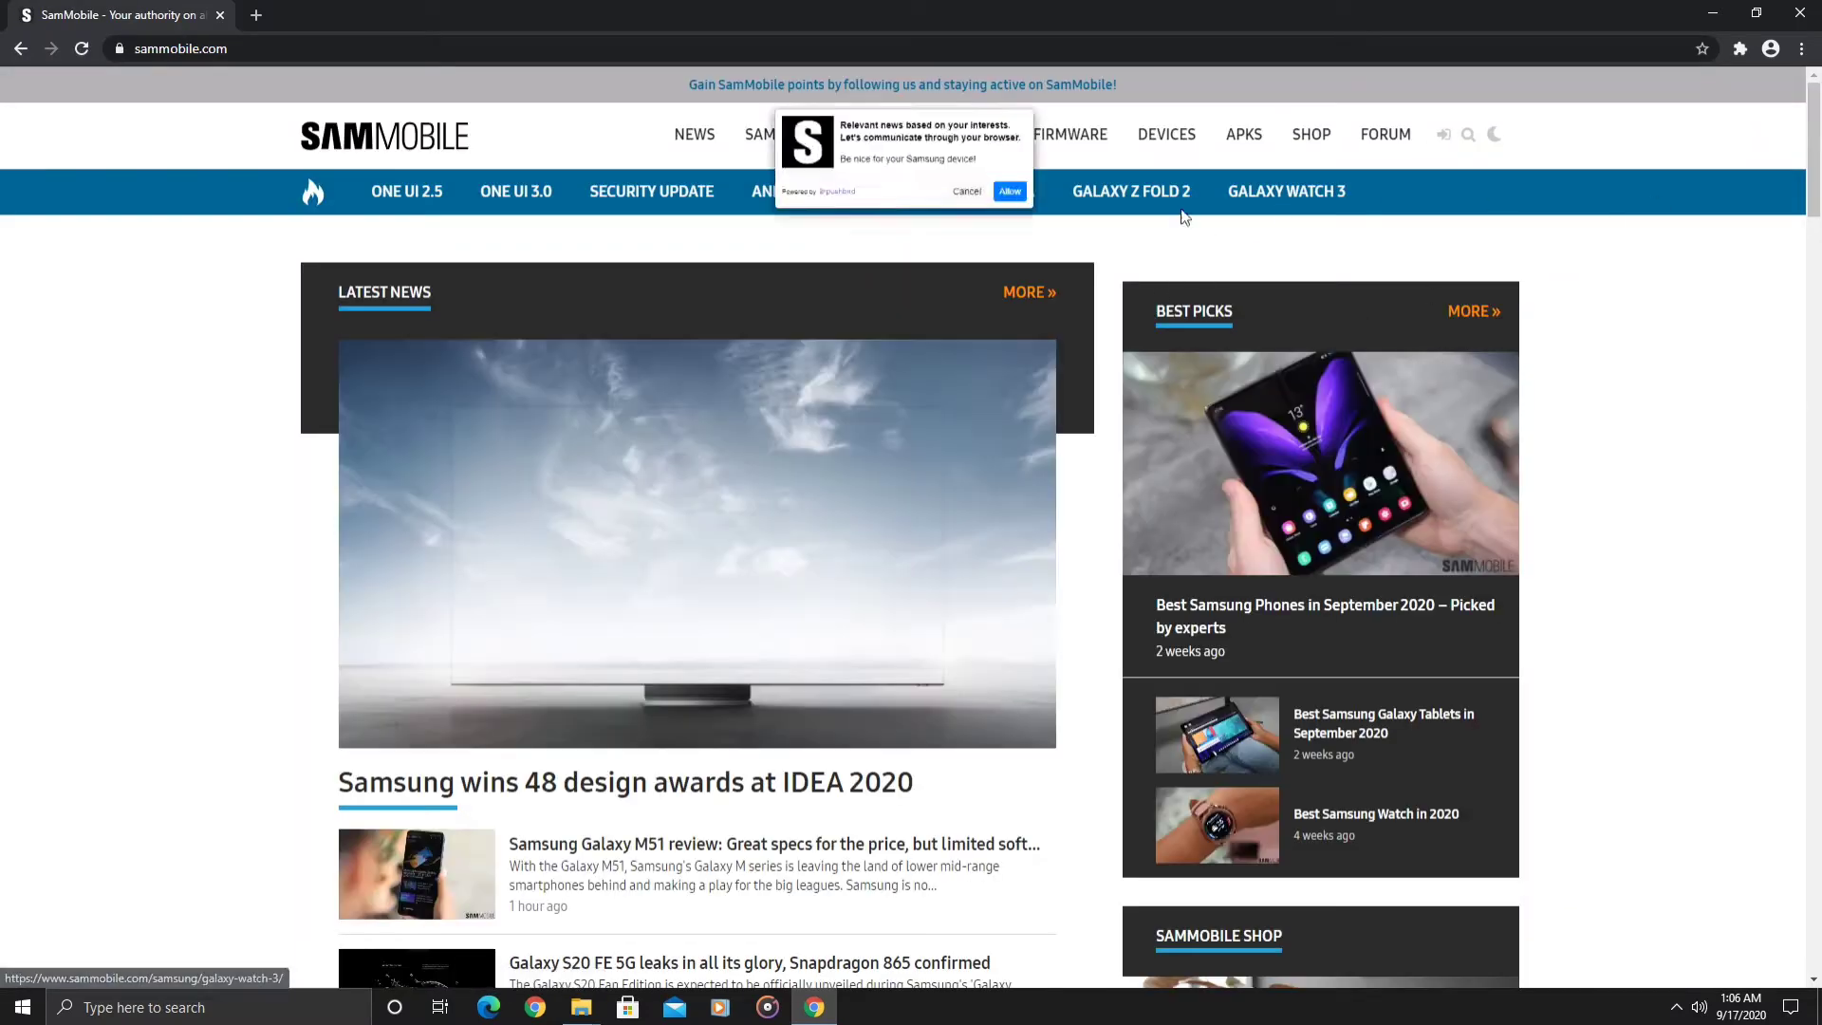
left_click(974, 195)
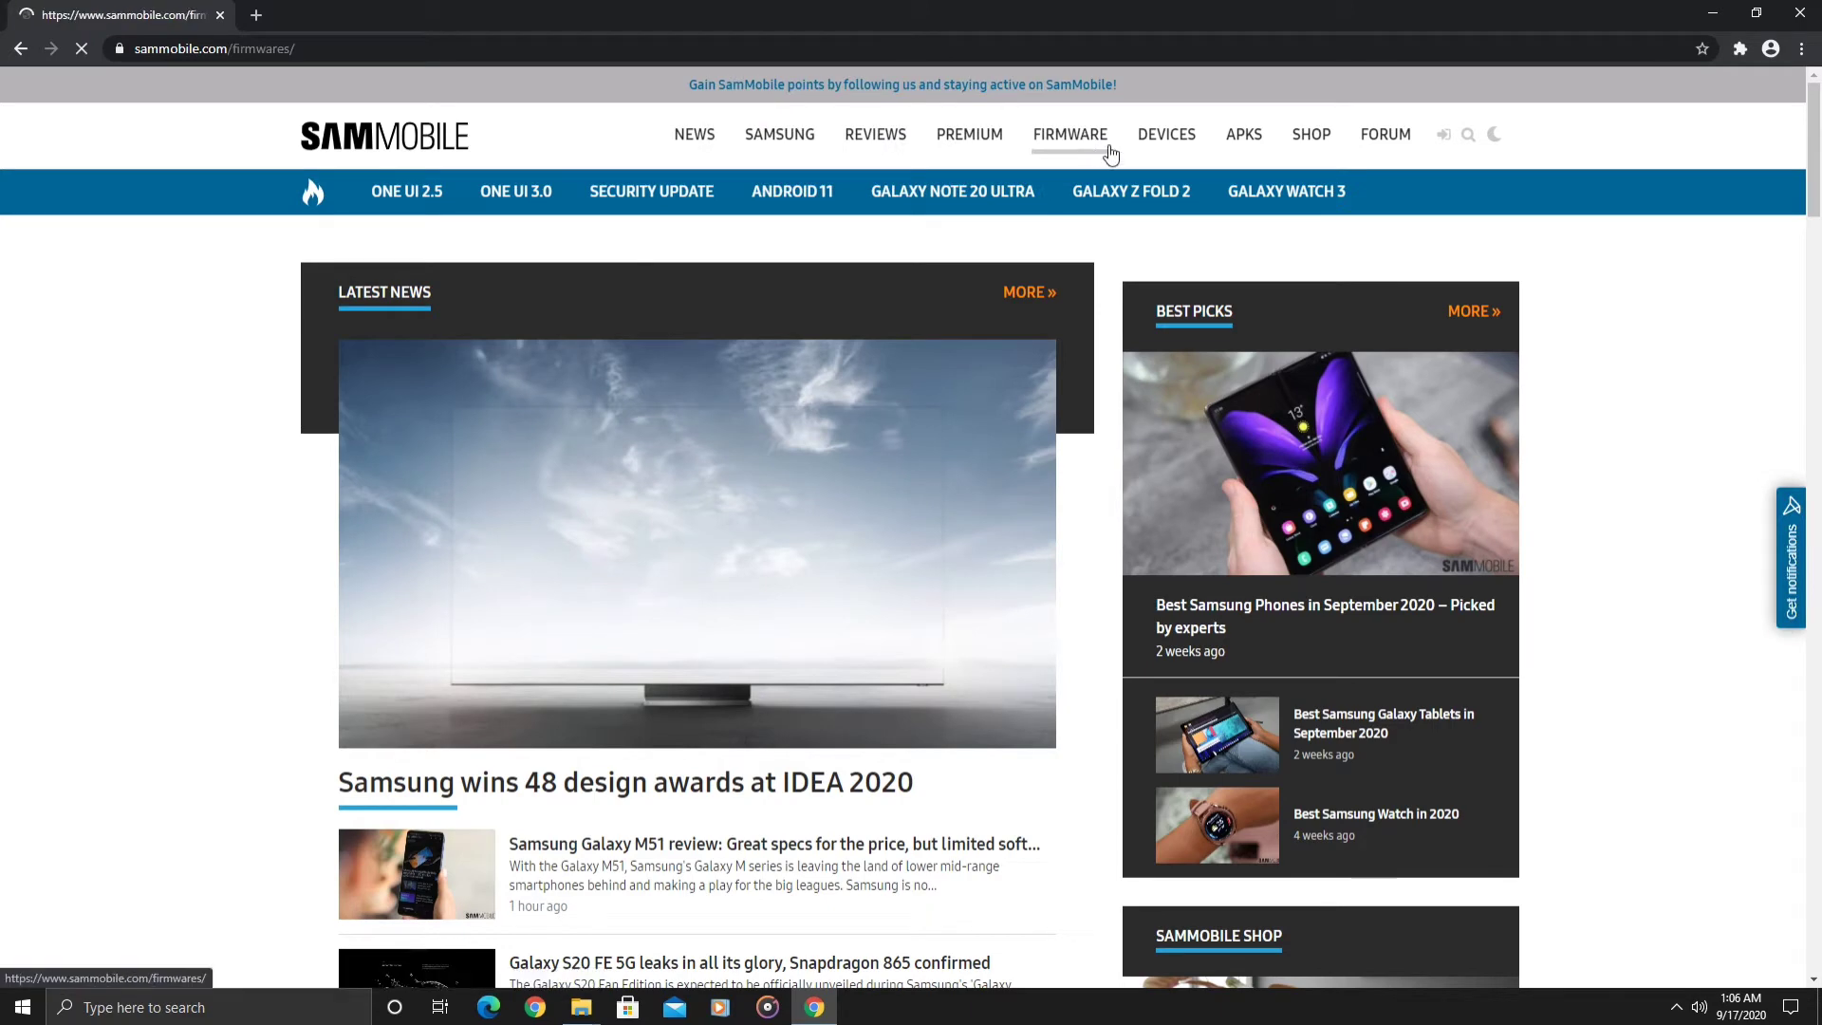
- Open SamMobile's latest firmware lookup and enter model number SM-T860
left_click(1071, 133)
left_click(677, 425)
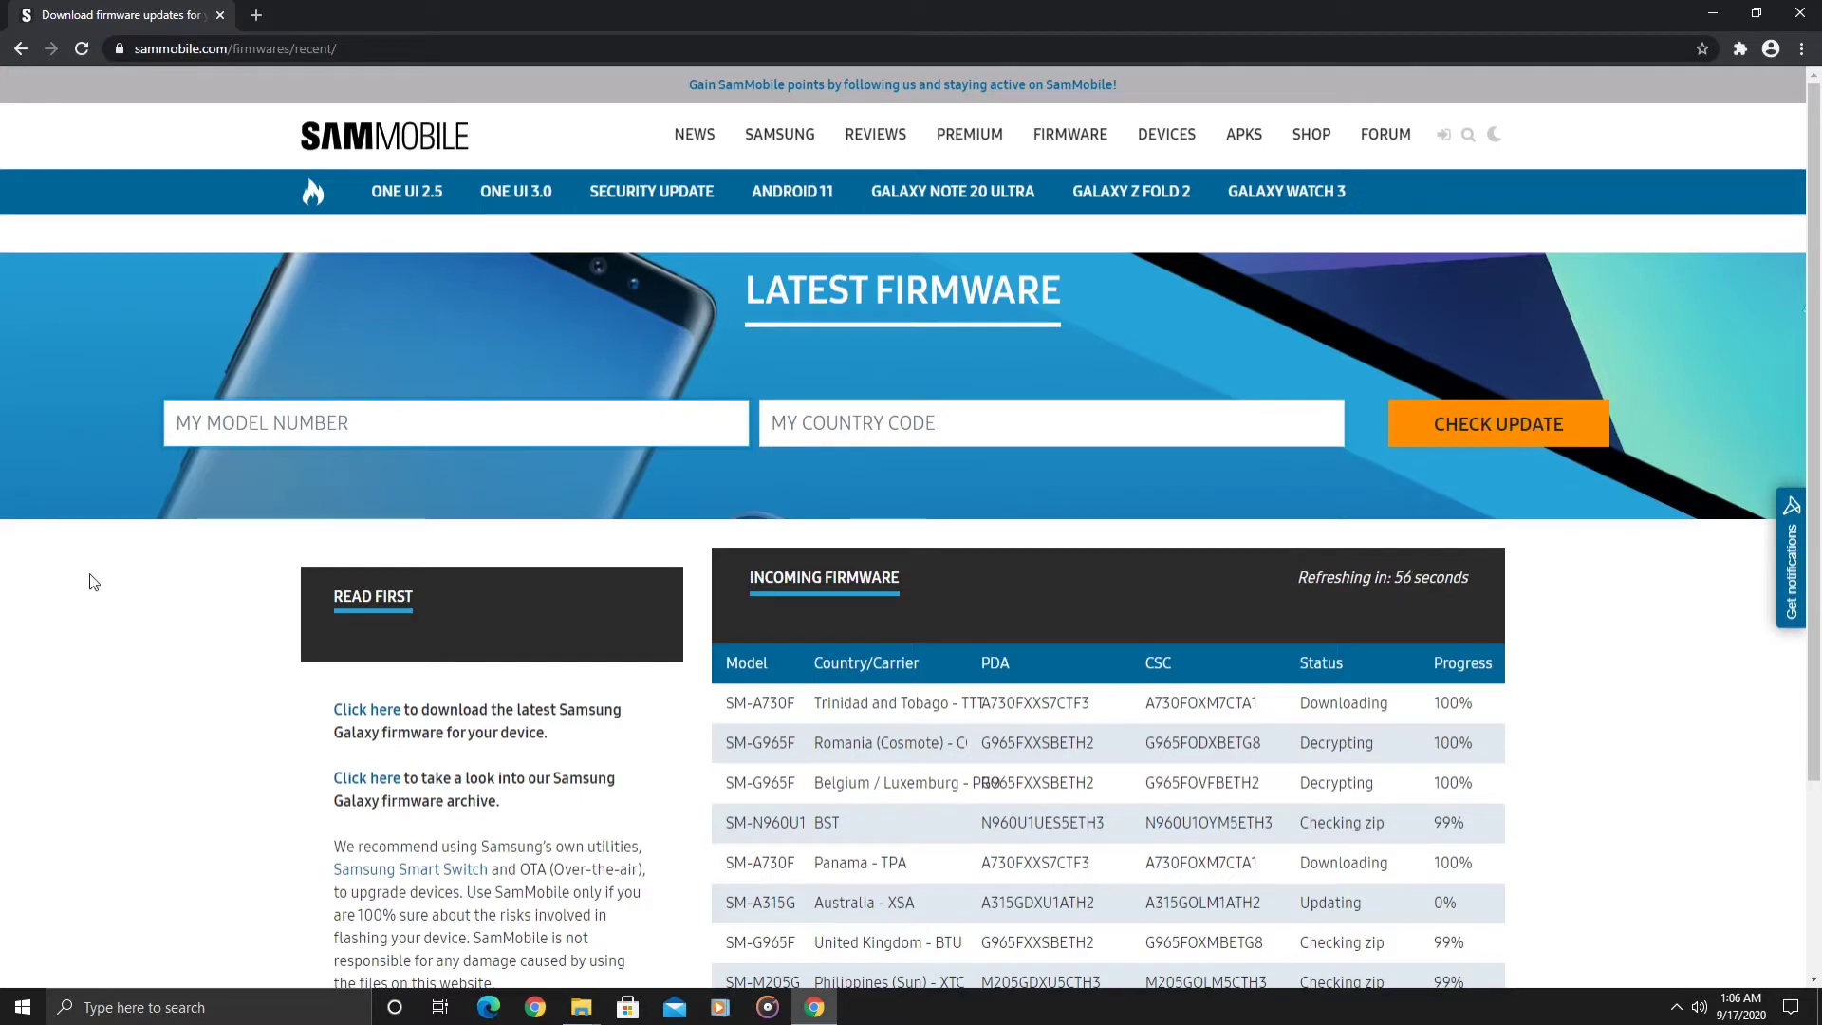
type("SM-")
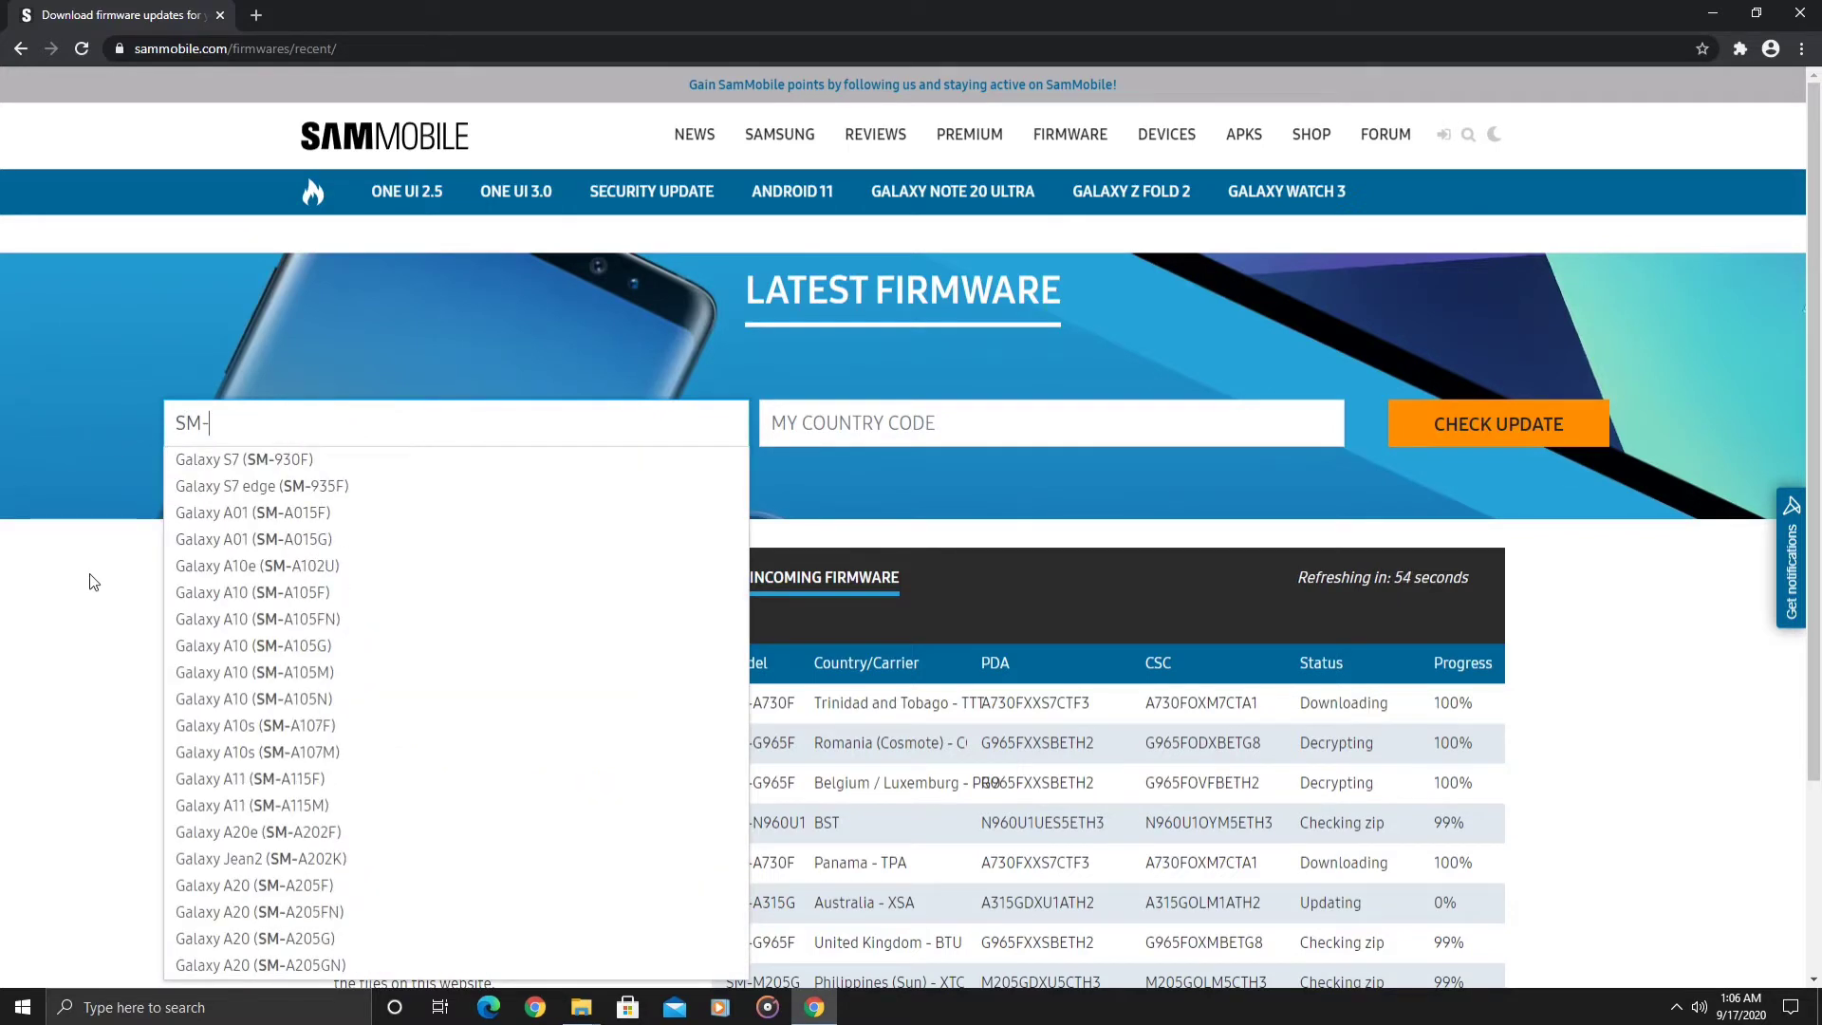
type("T860")
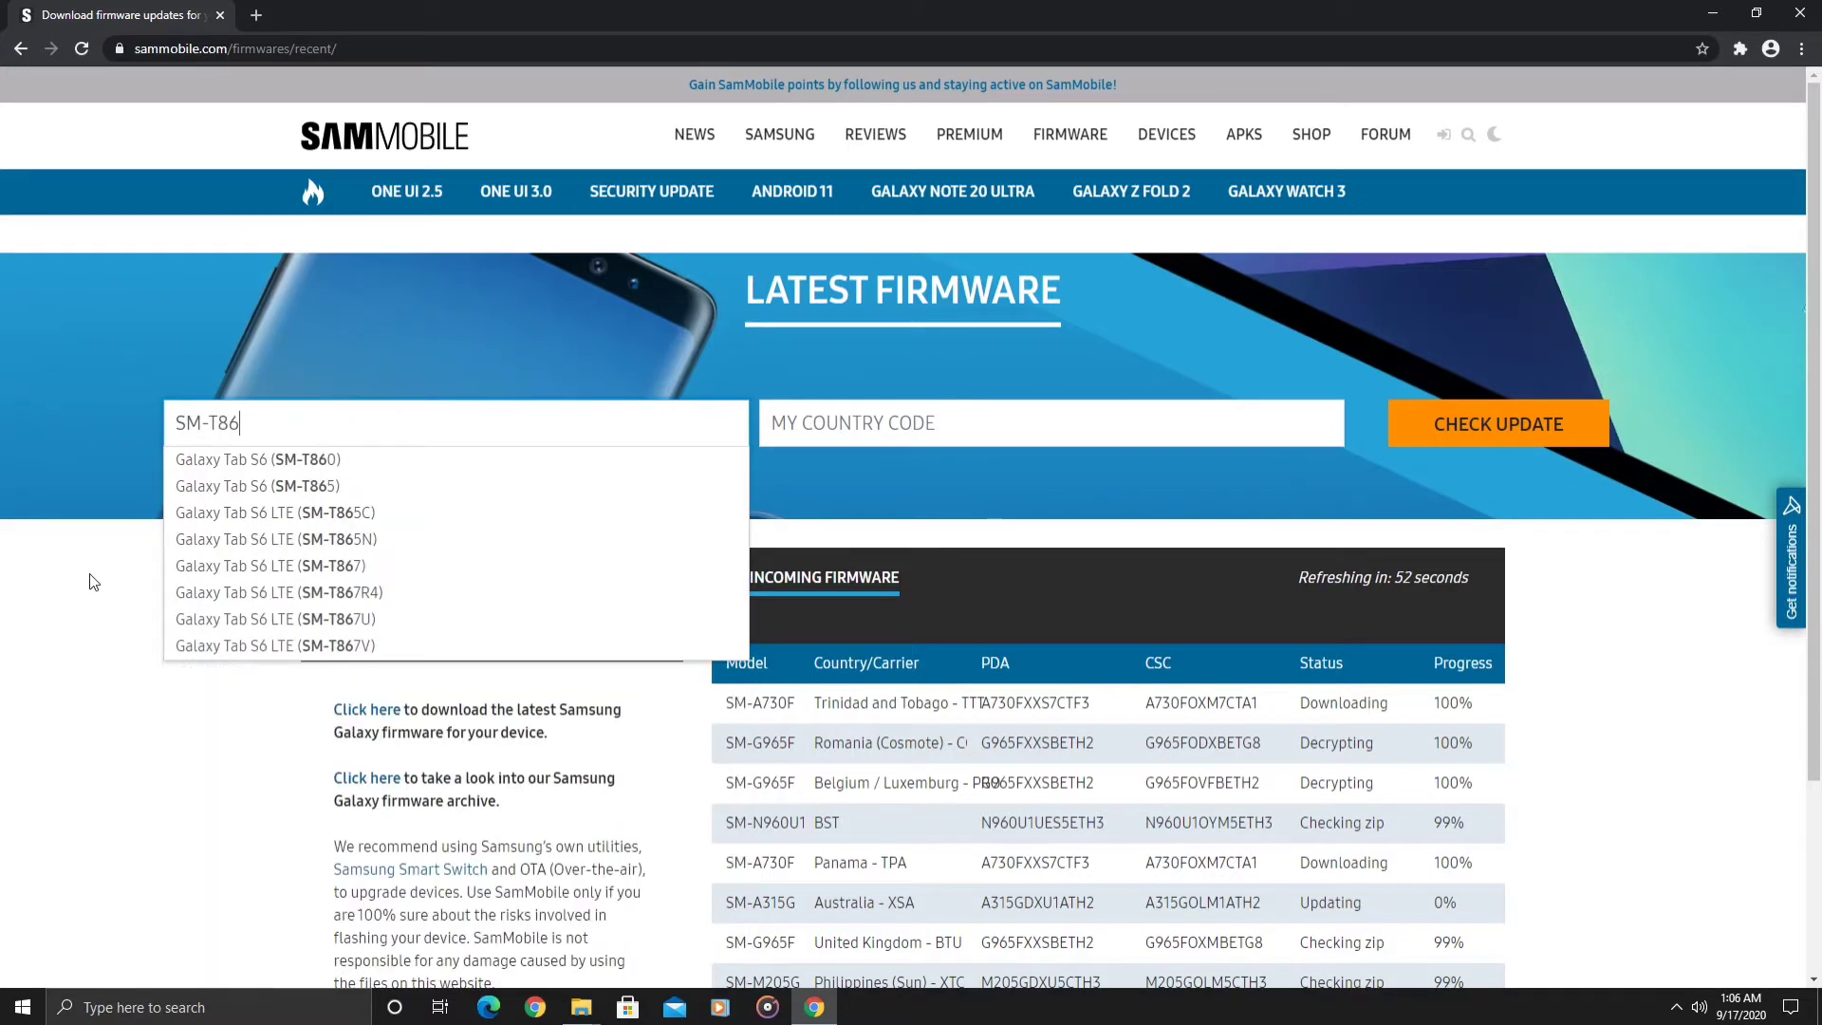
- Pick Galaxy Tab S6 (SM-T860) and open the Germany 2020-09-10 firmware T860XXU3BTI2 download page
left_click(350, 462)
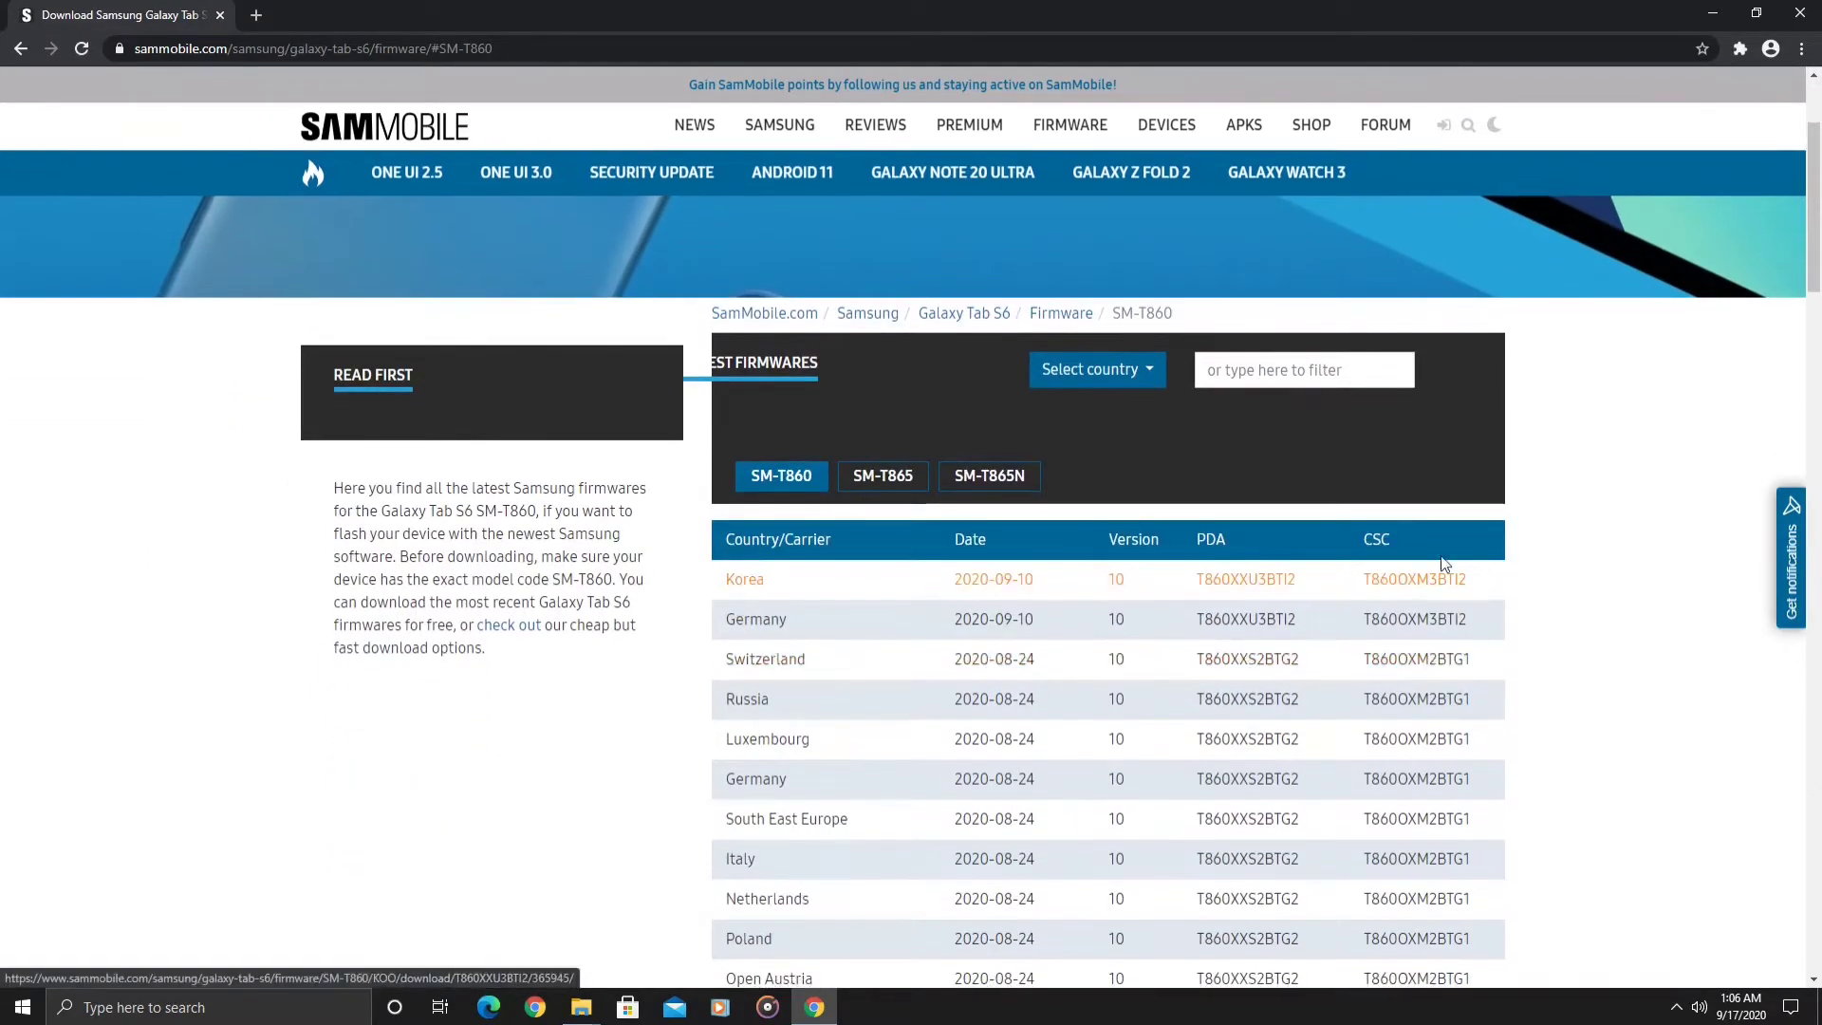
scroll(1234, 569, "down", 2)
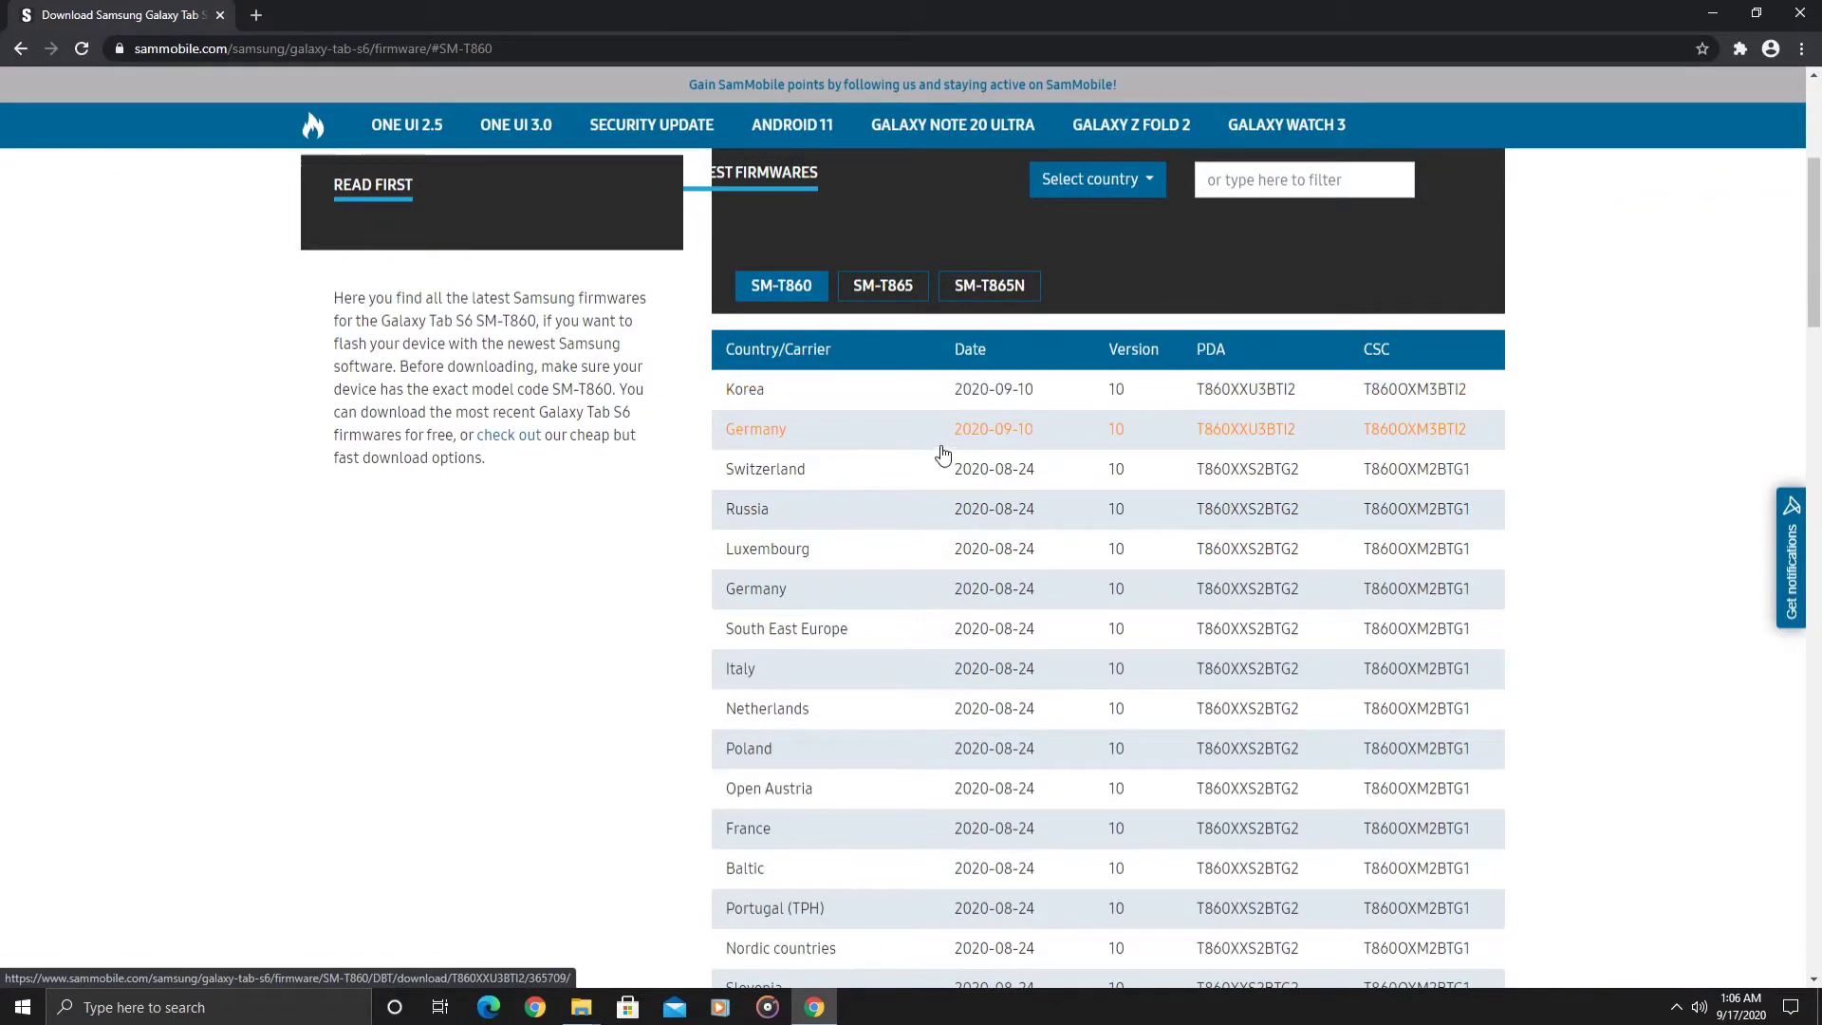
left_click(816, 442)
scroll(816, 441, "down", 5)
scroll(812, 455, "up", 1)
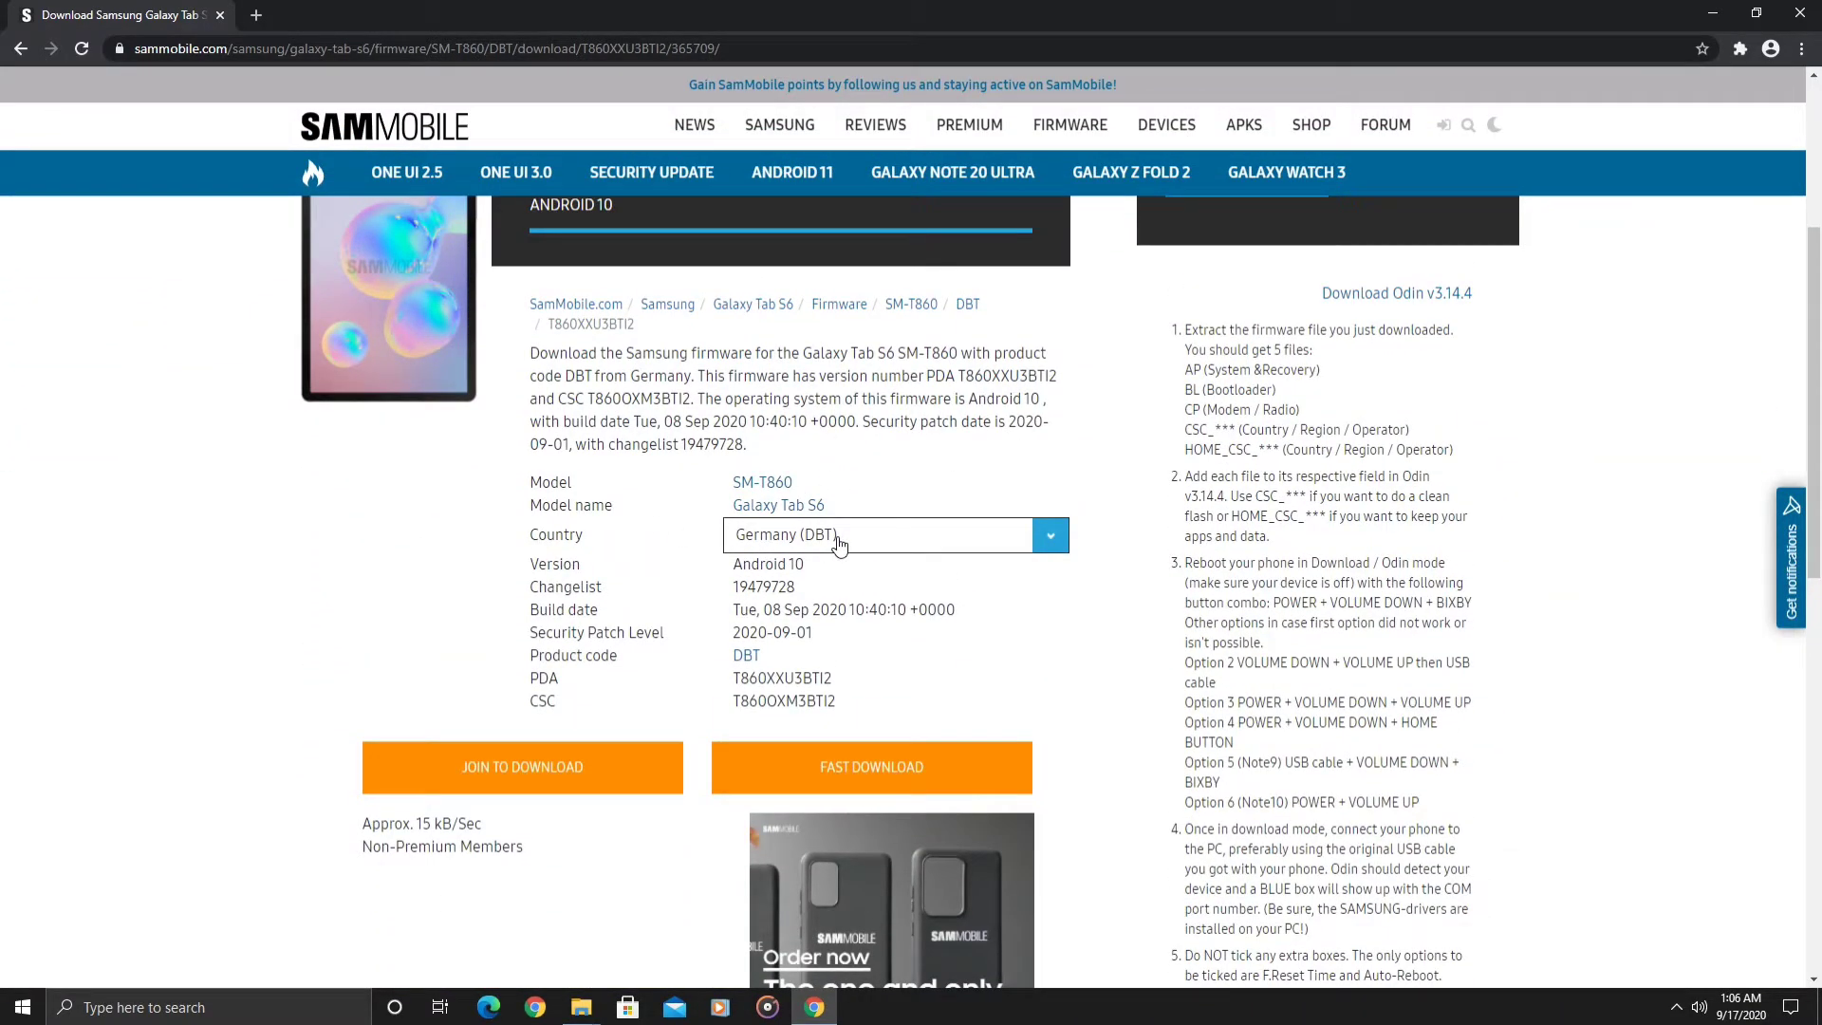
scroll(841, 543, "up", 1)
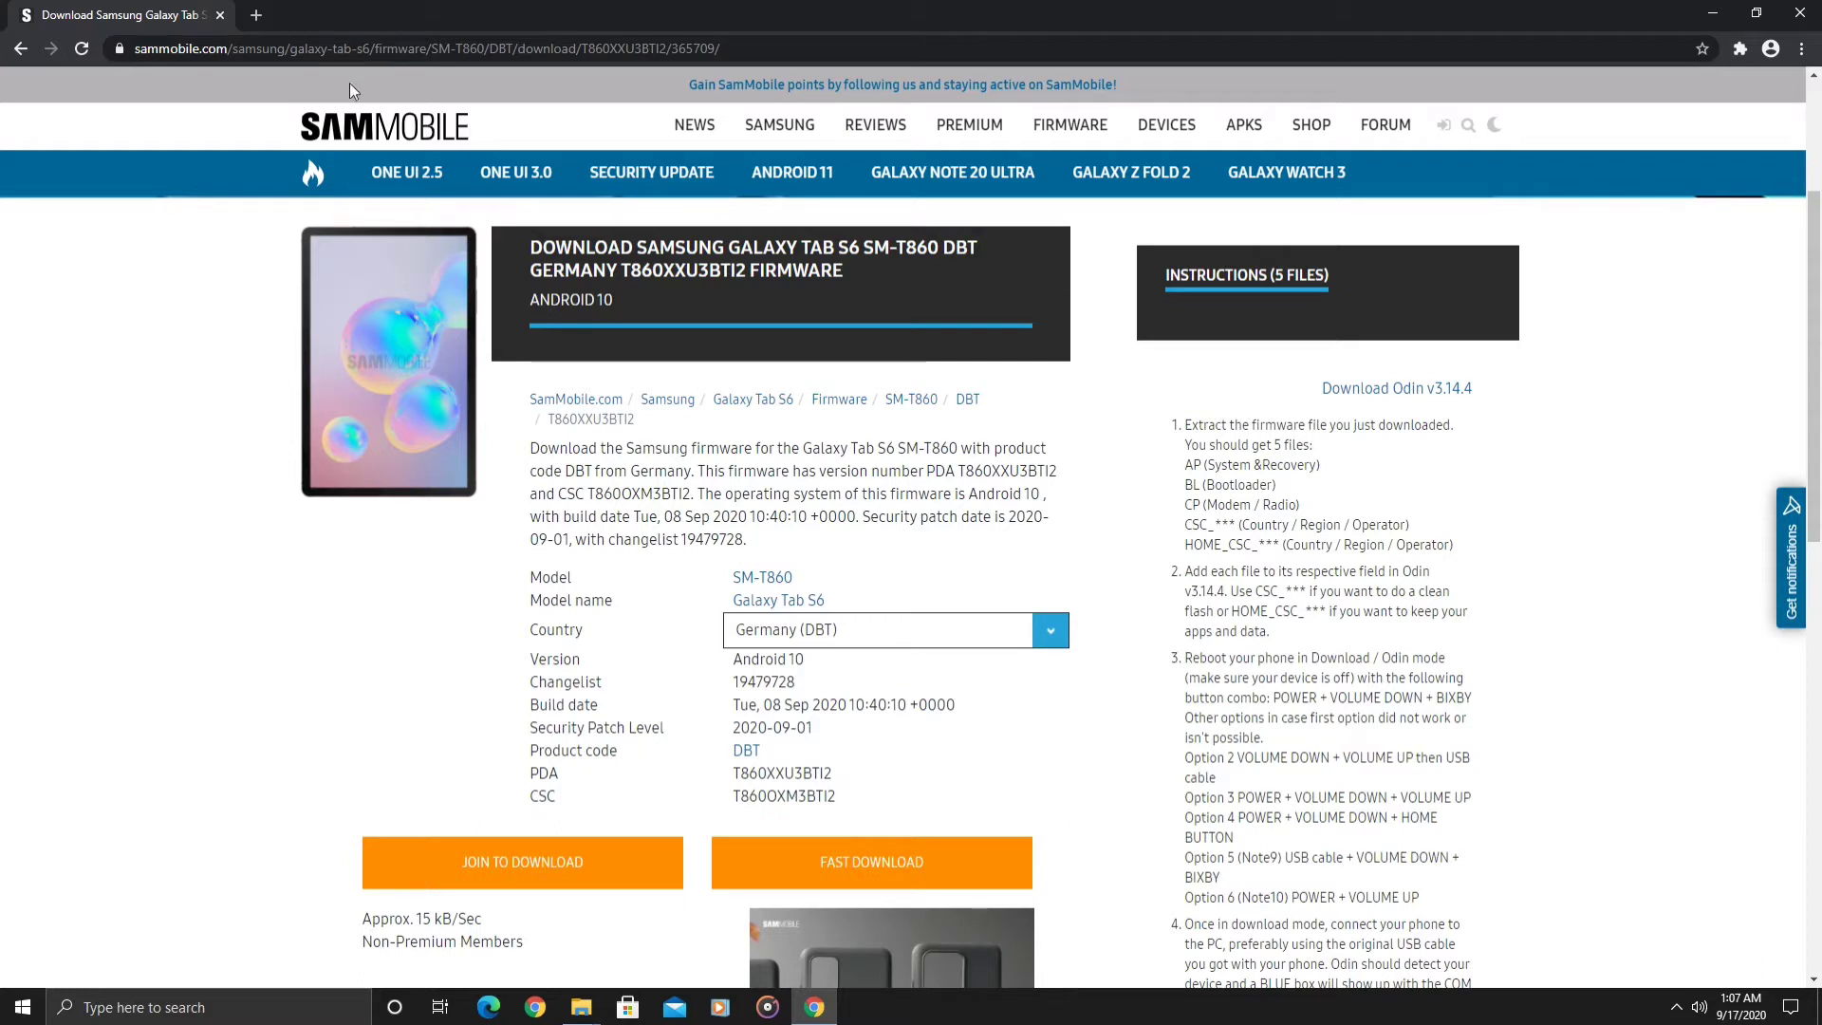
- Search Google for 'frija' in a new browser tab
left_click(268, 11)
type("fr")
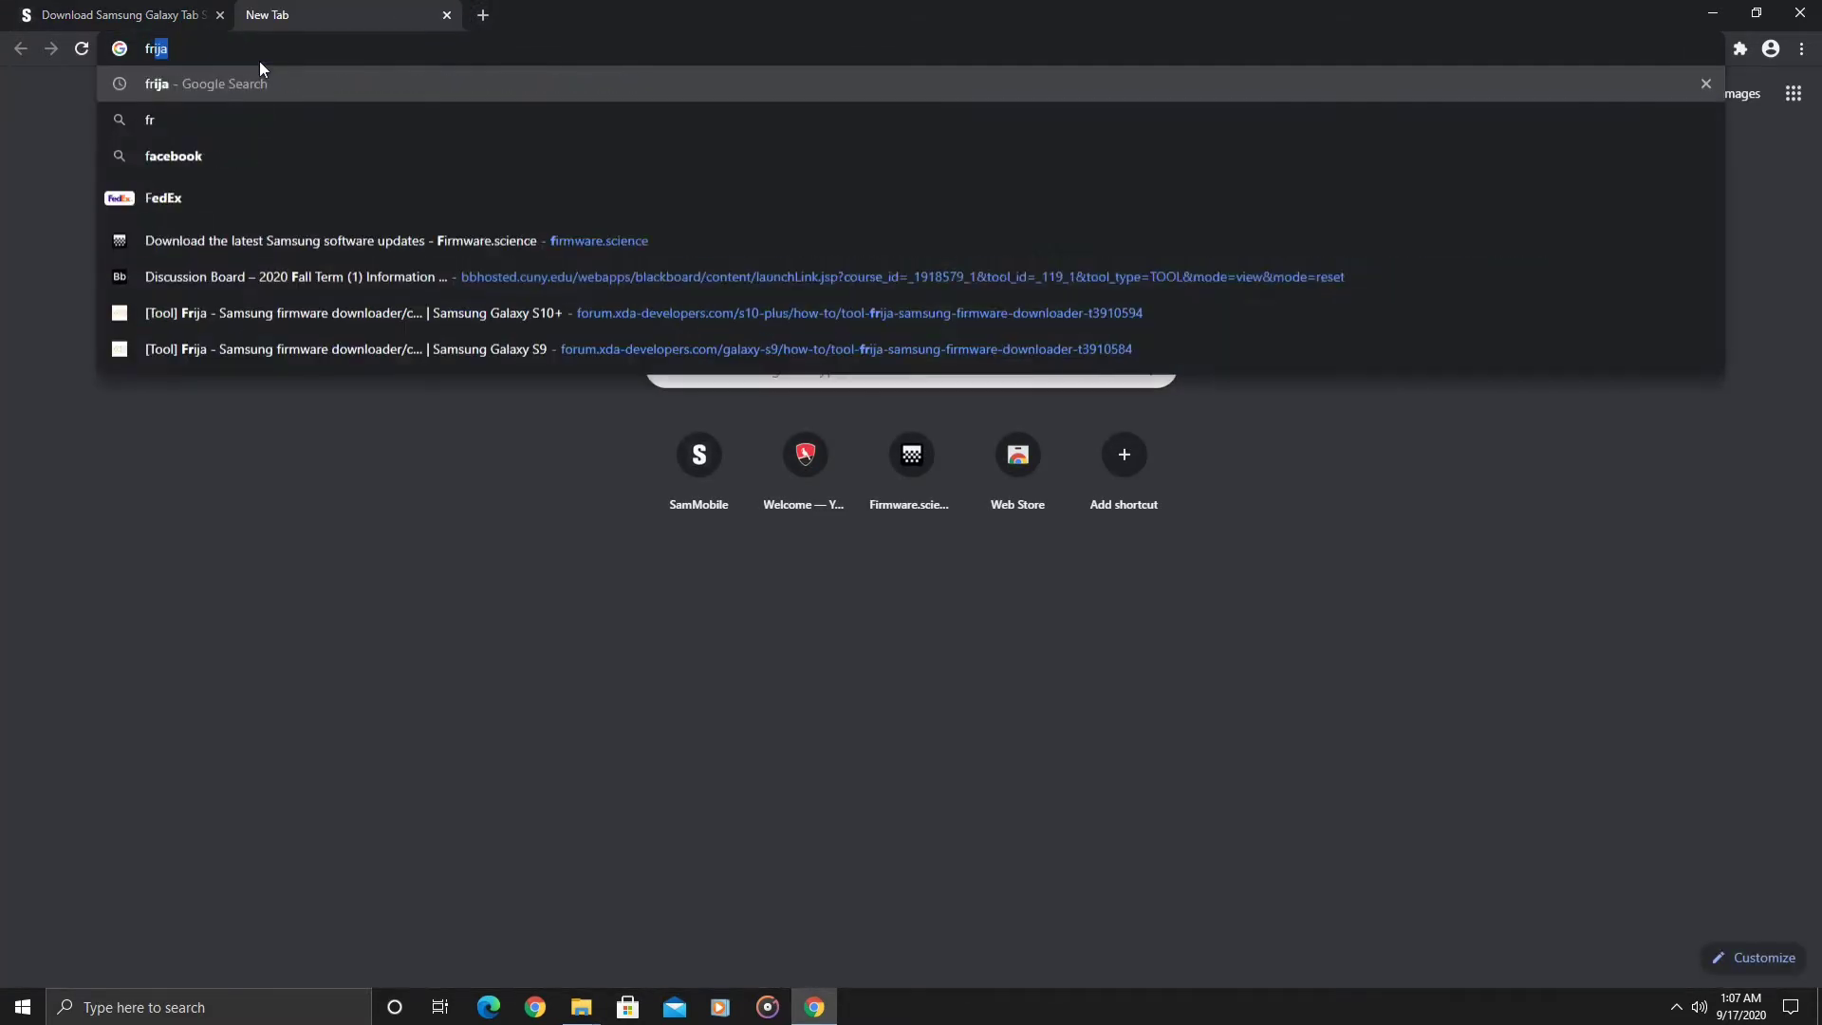
type("ija")
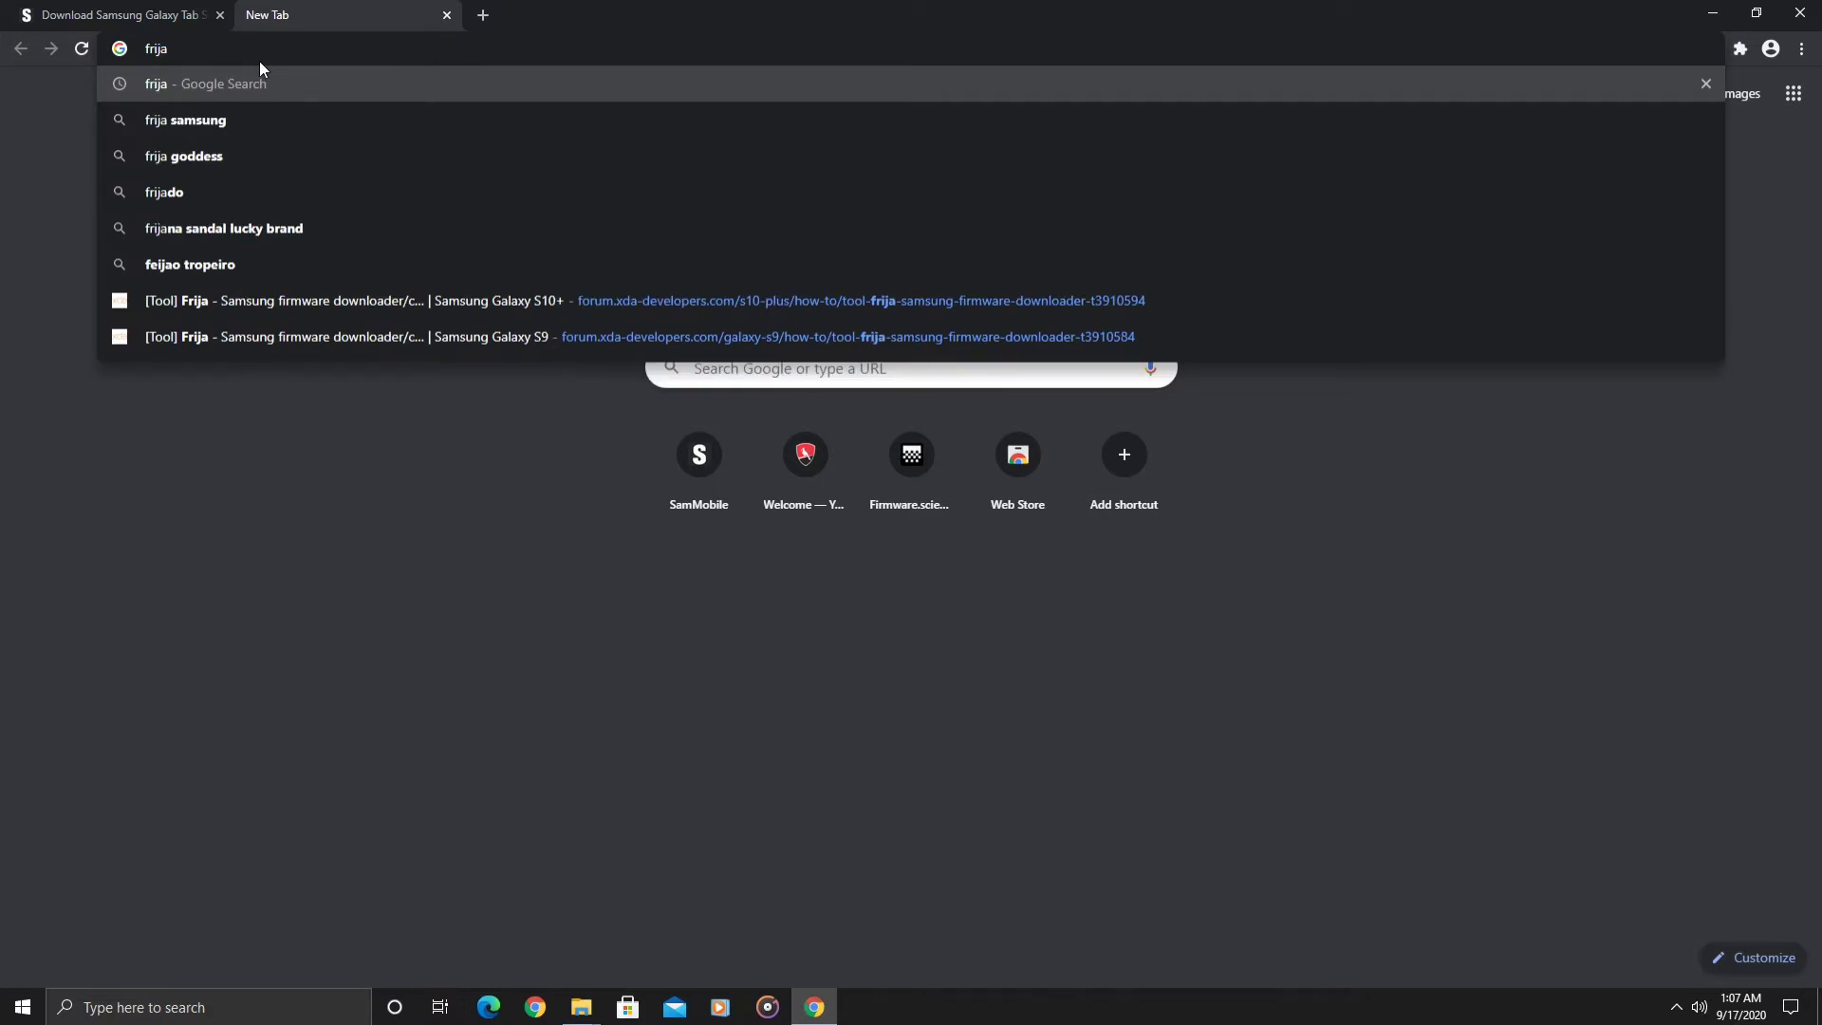
key("Return")
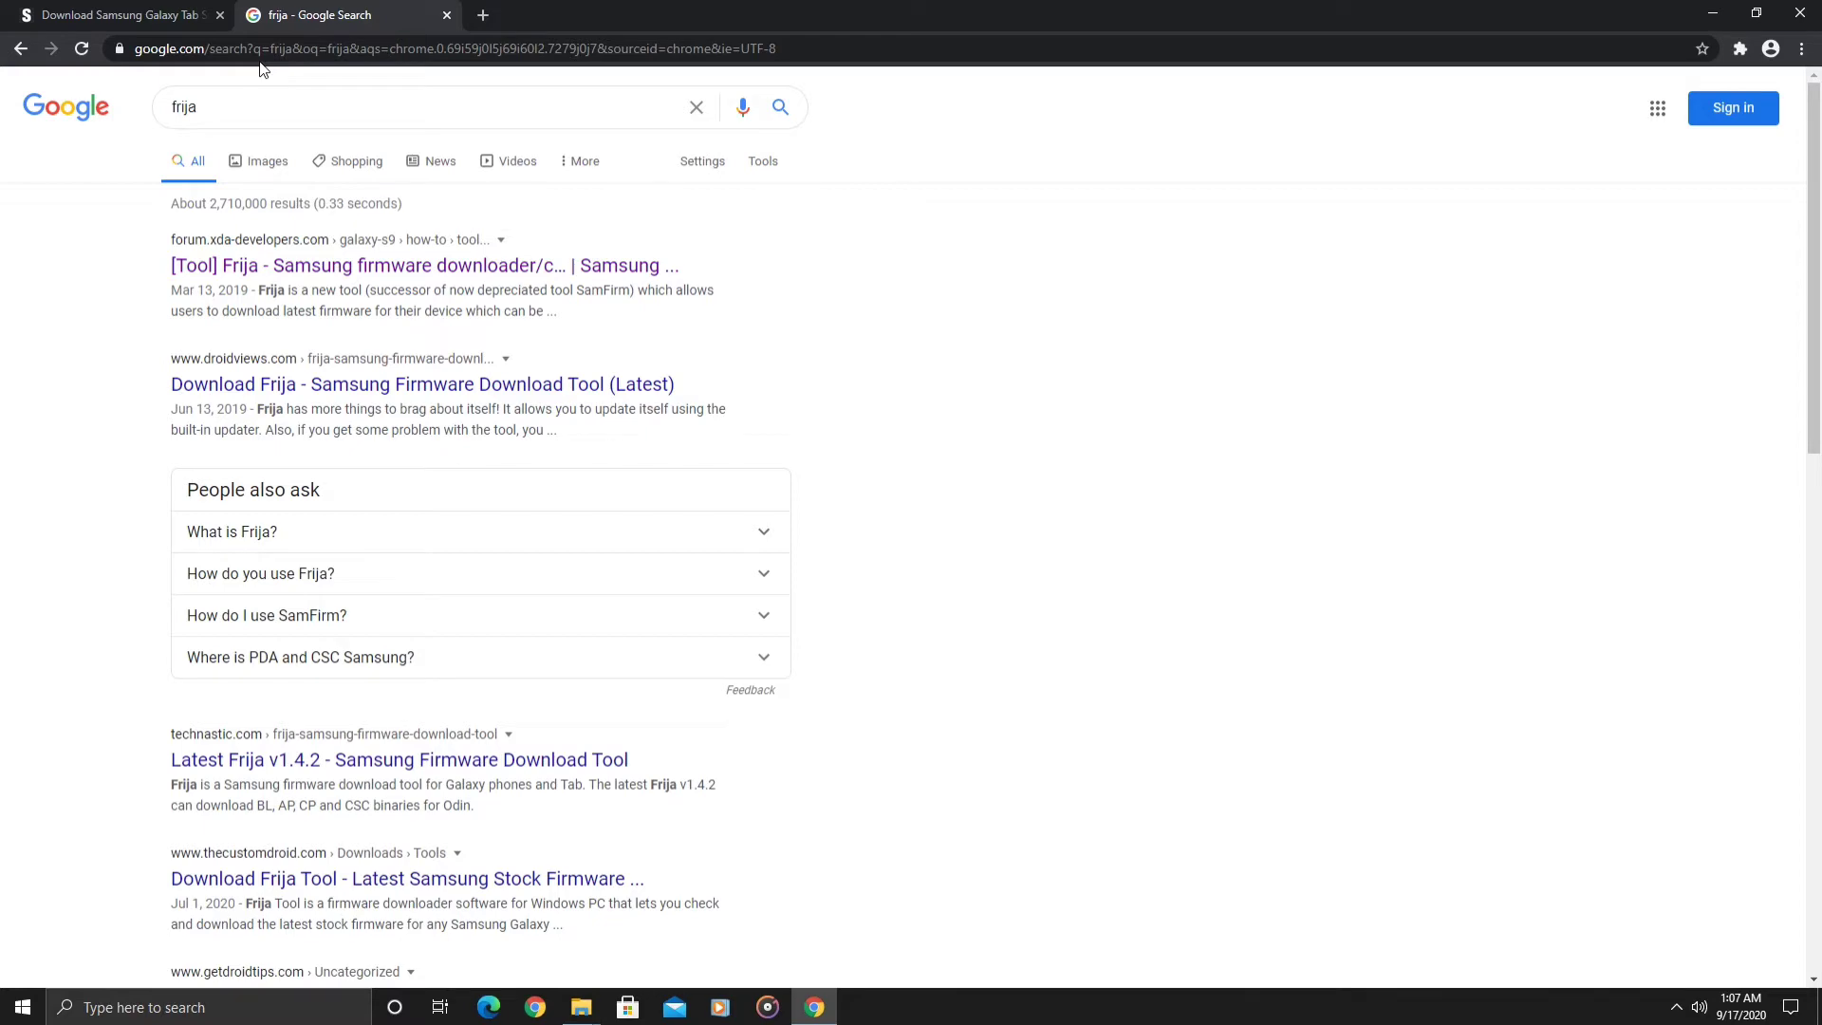
- Open the XDA Frija thread and locate the attached Frija-v1.4.2.zip
left_click(403, 266)
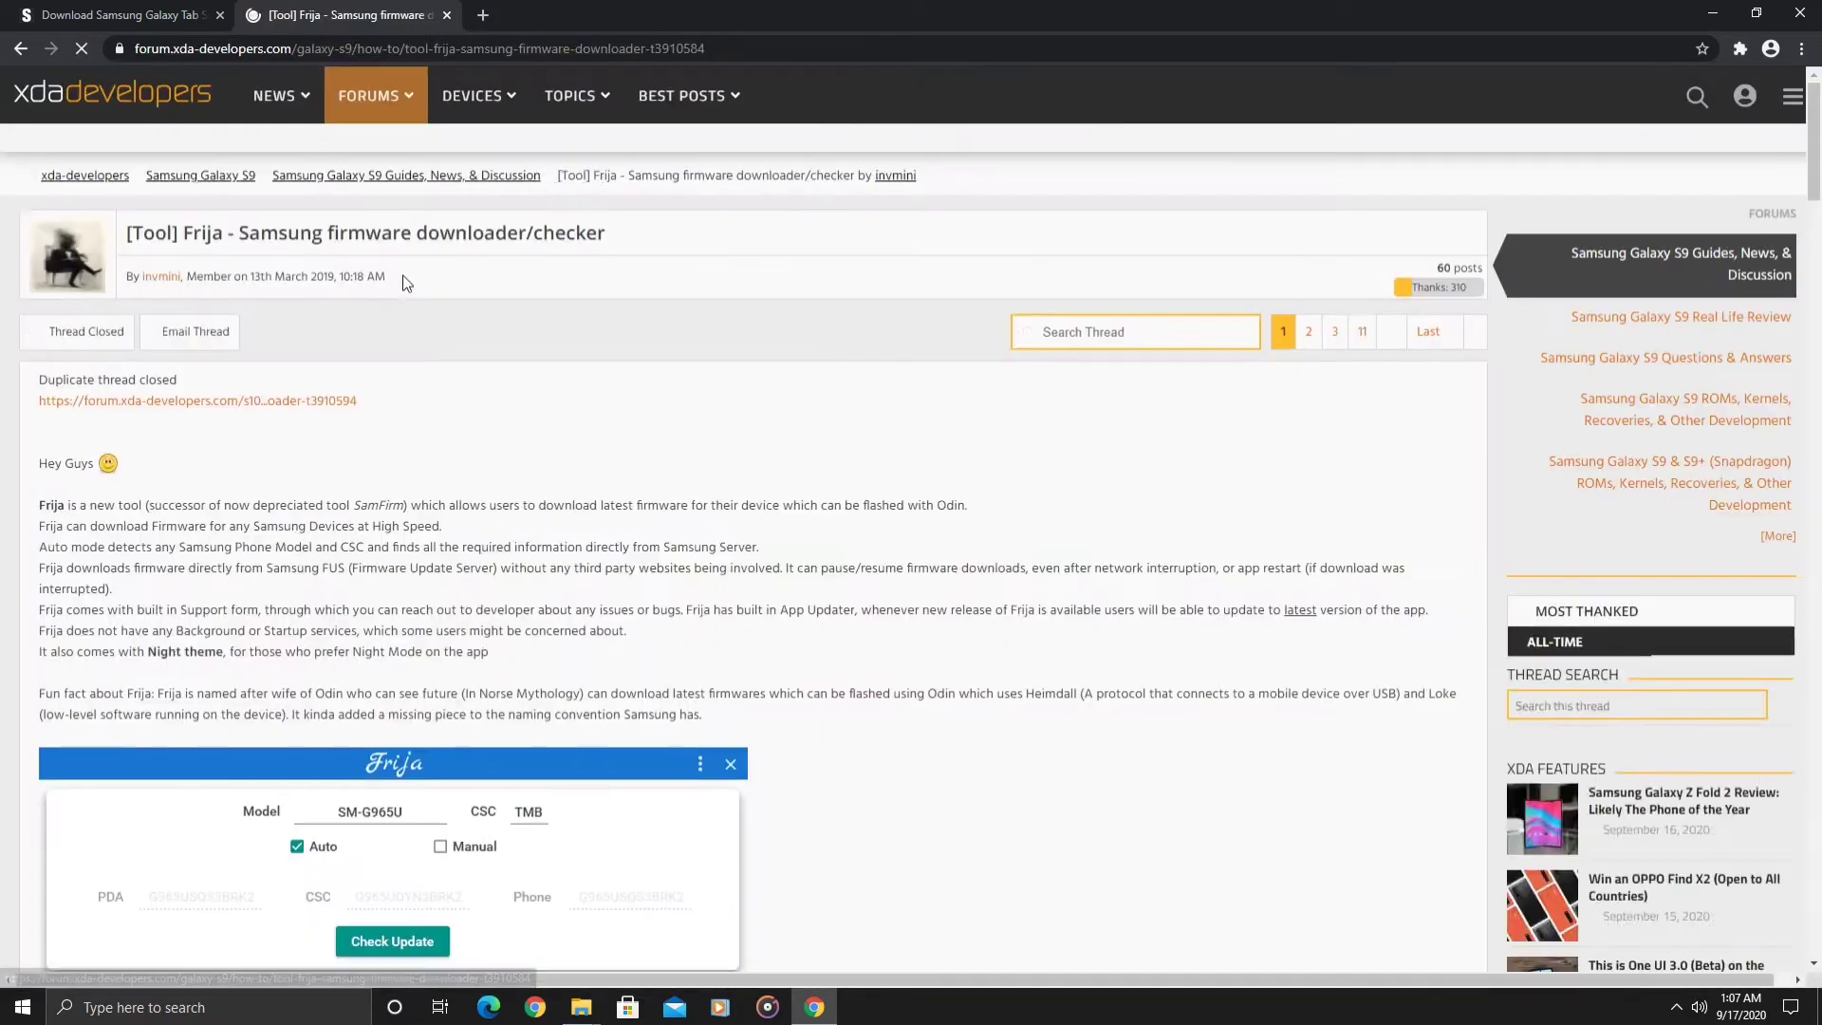
left_click(289, 402)
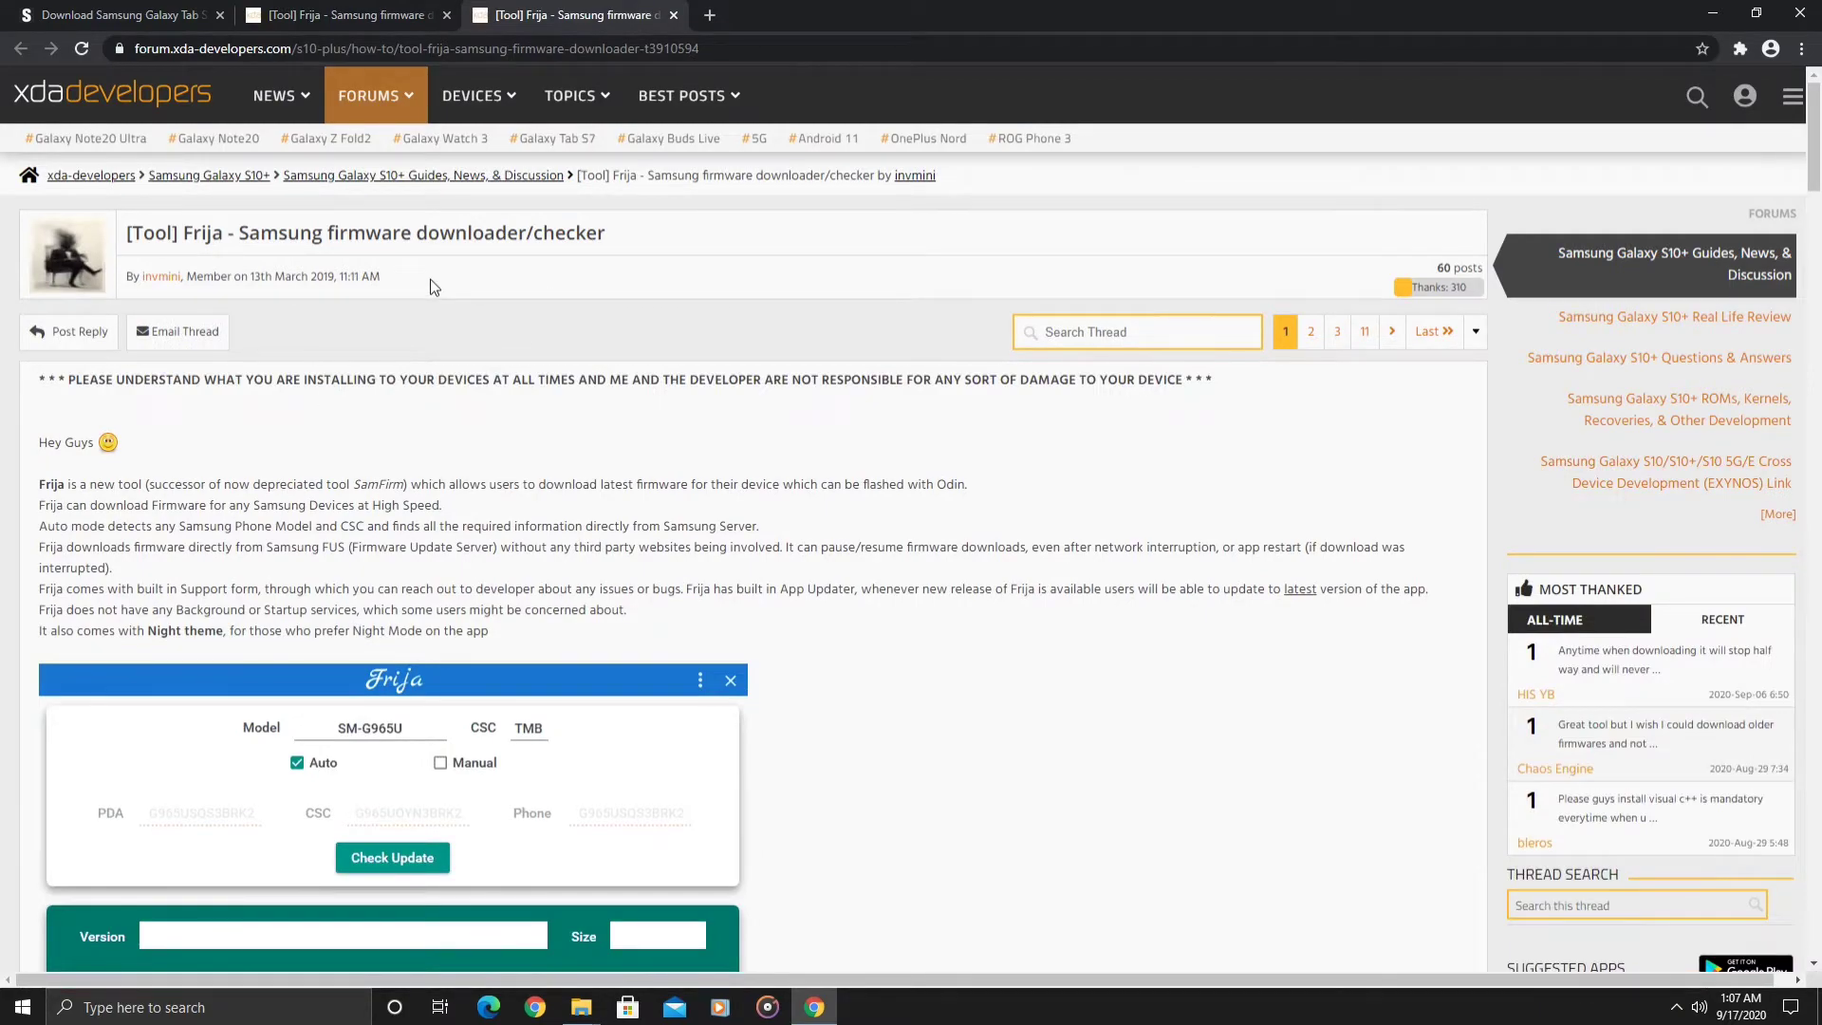
scroll(583, 491, "down", 15)
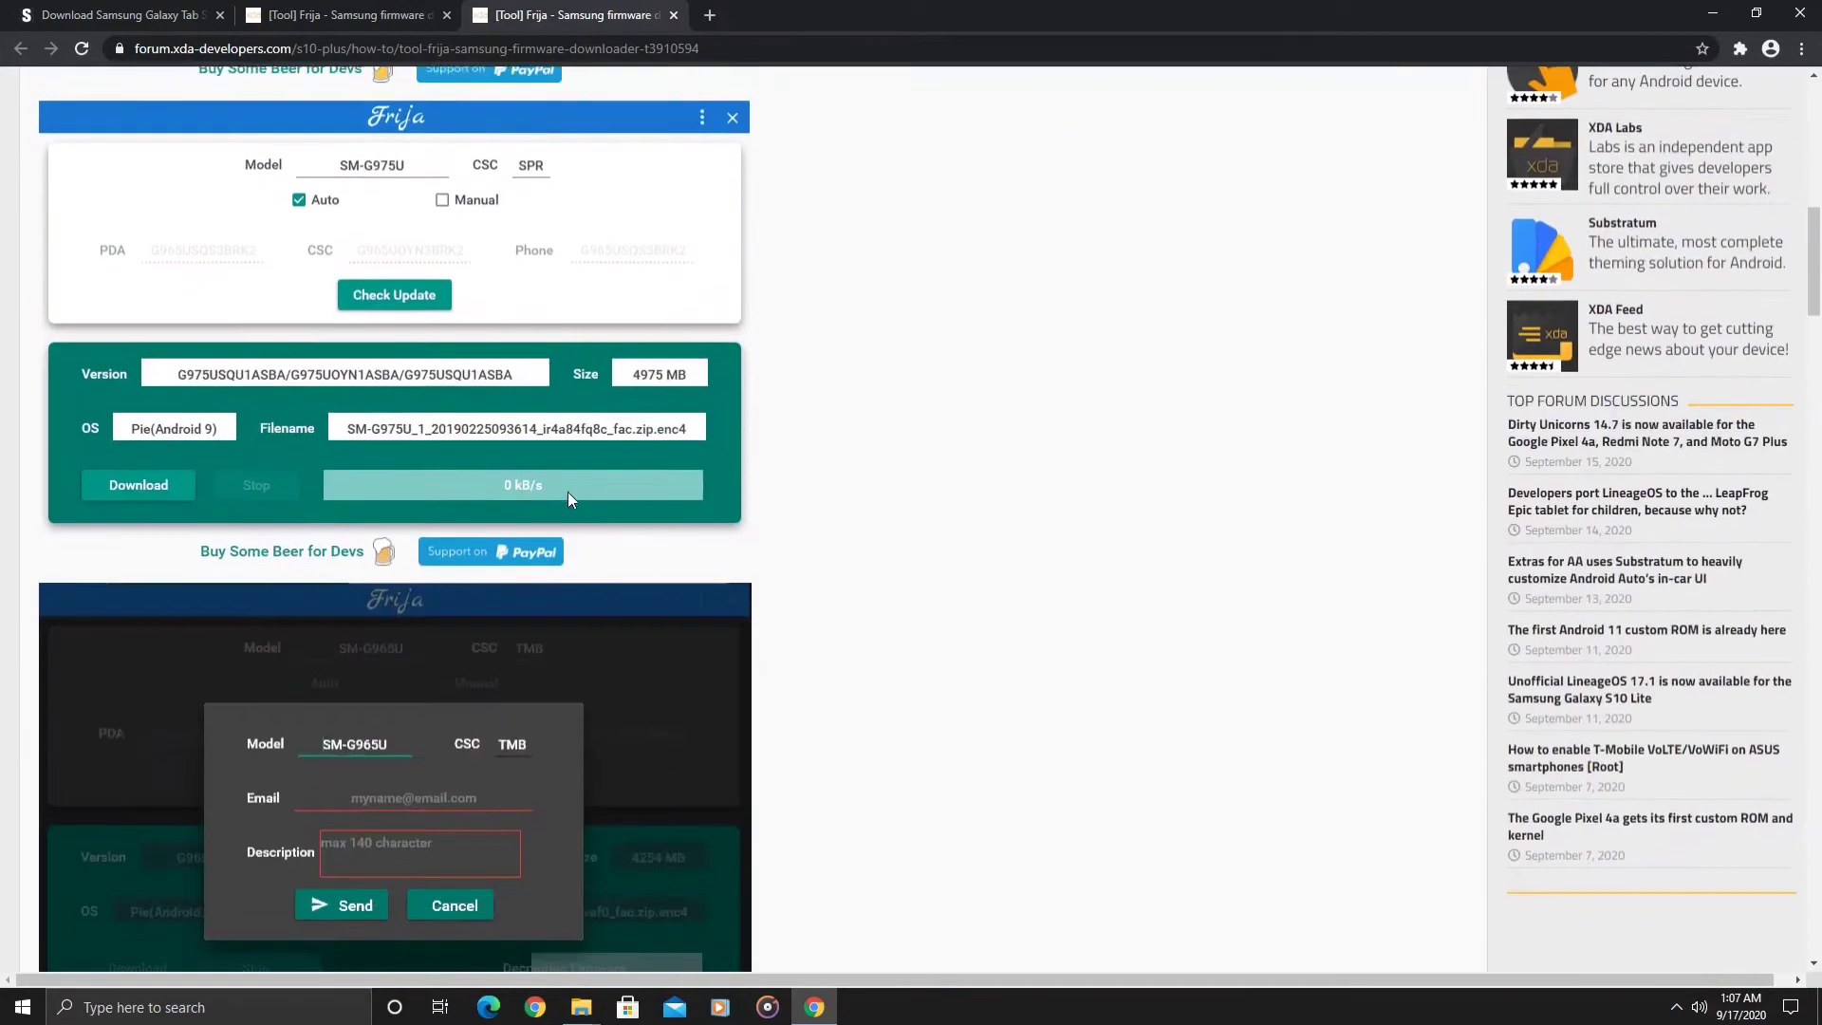
scroll(569, 501, "down", 7)
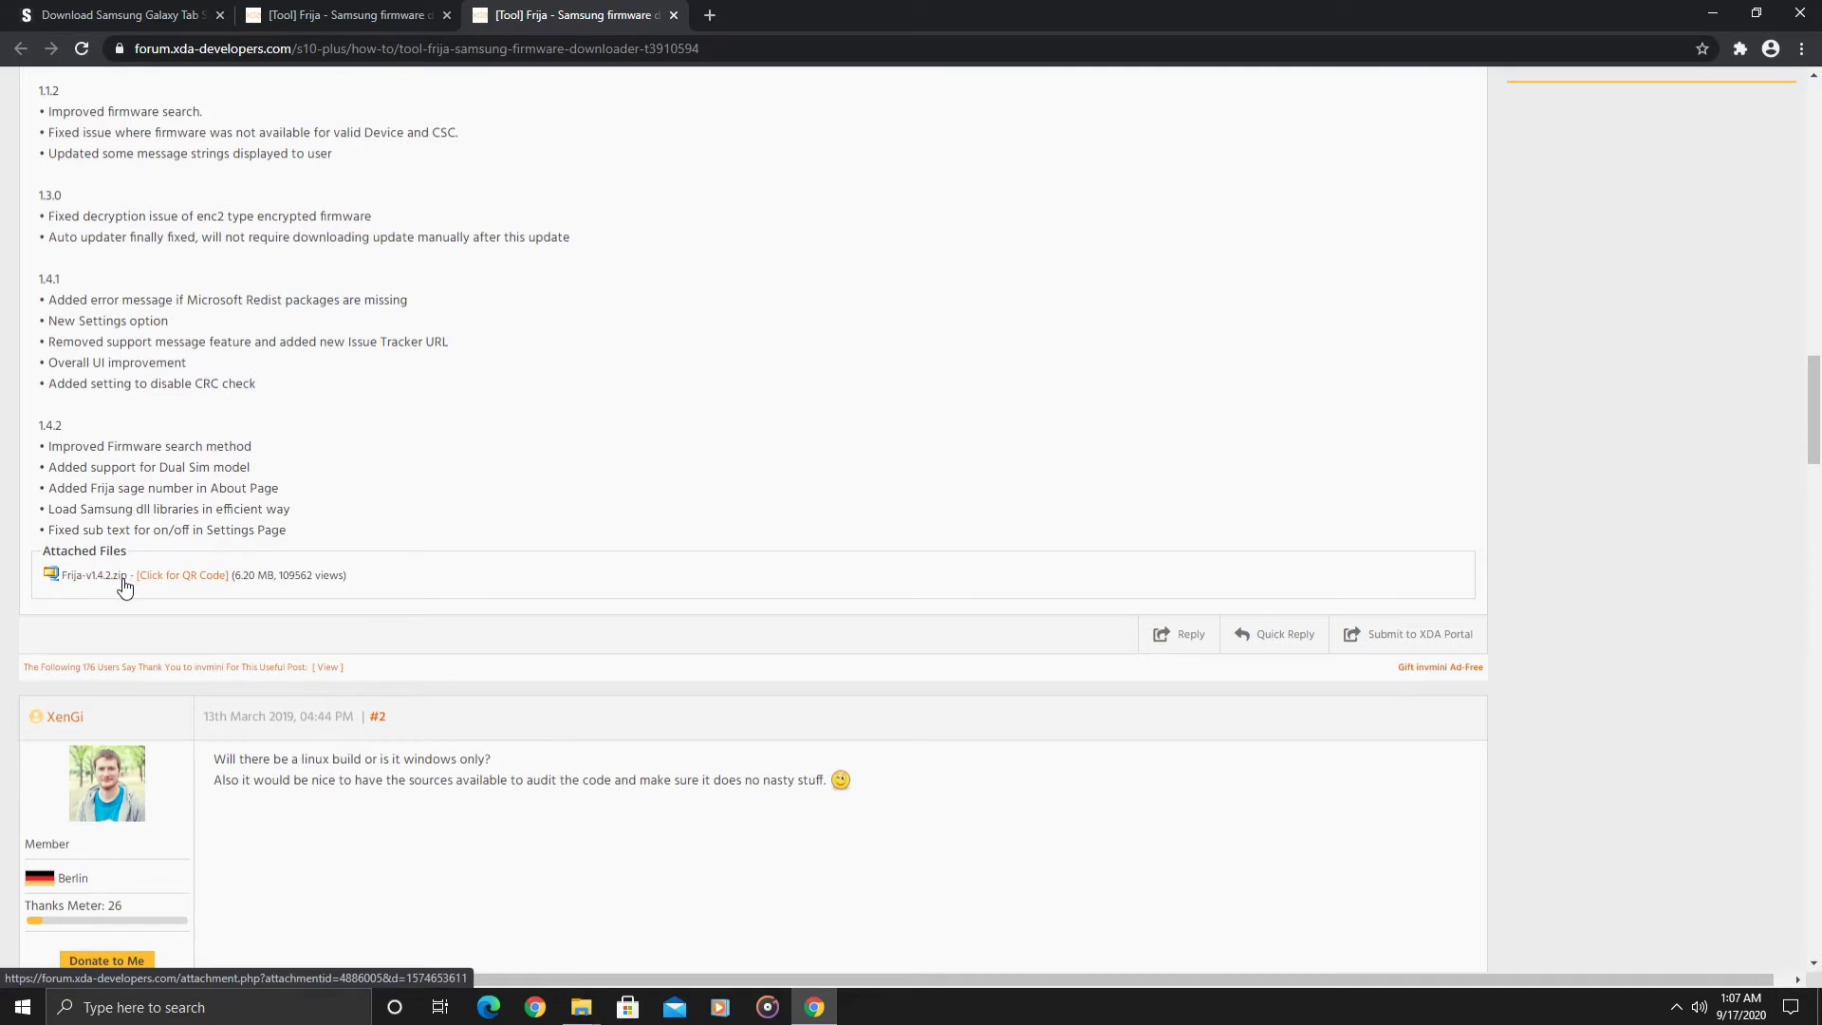
scroll(939, 427, "up", 2)
scroll(768, 755, "up", 1)
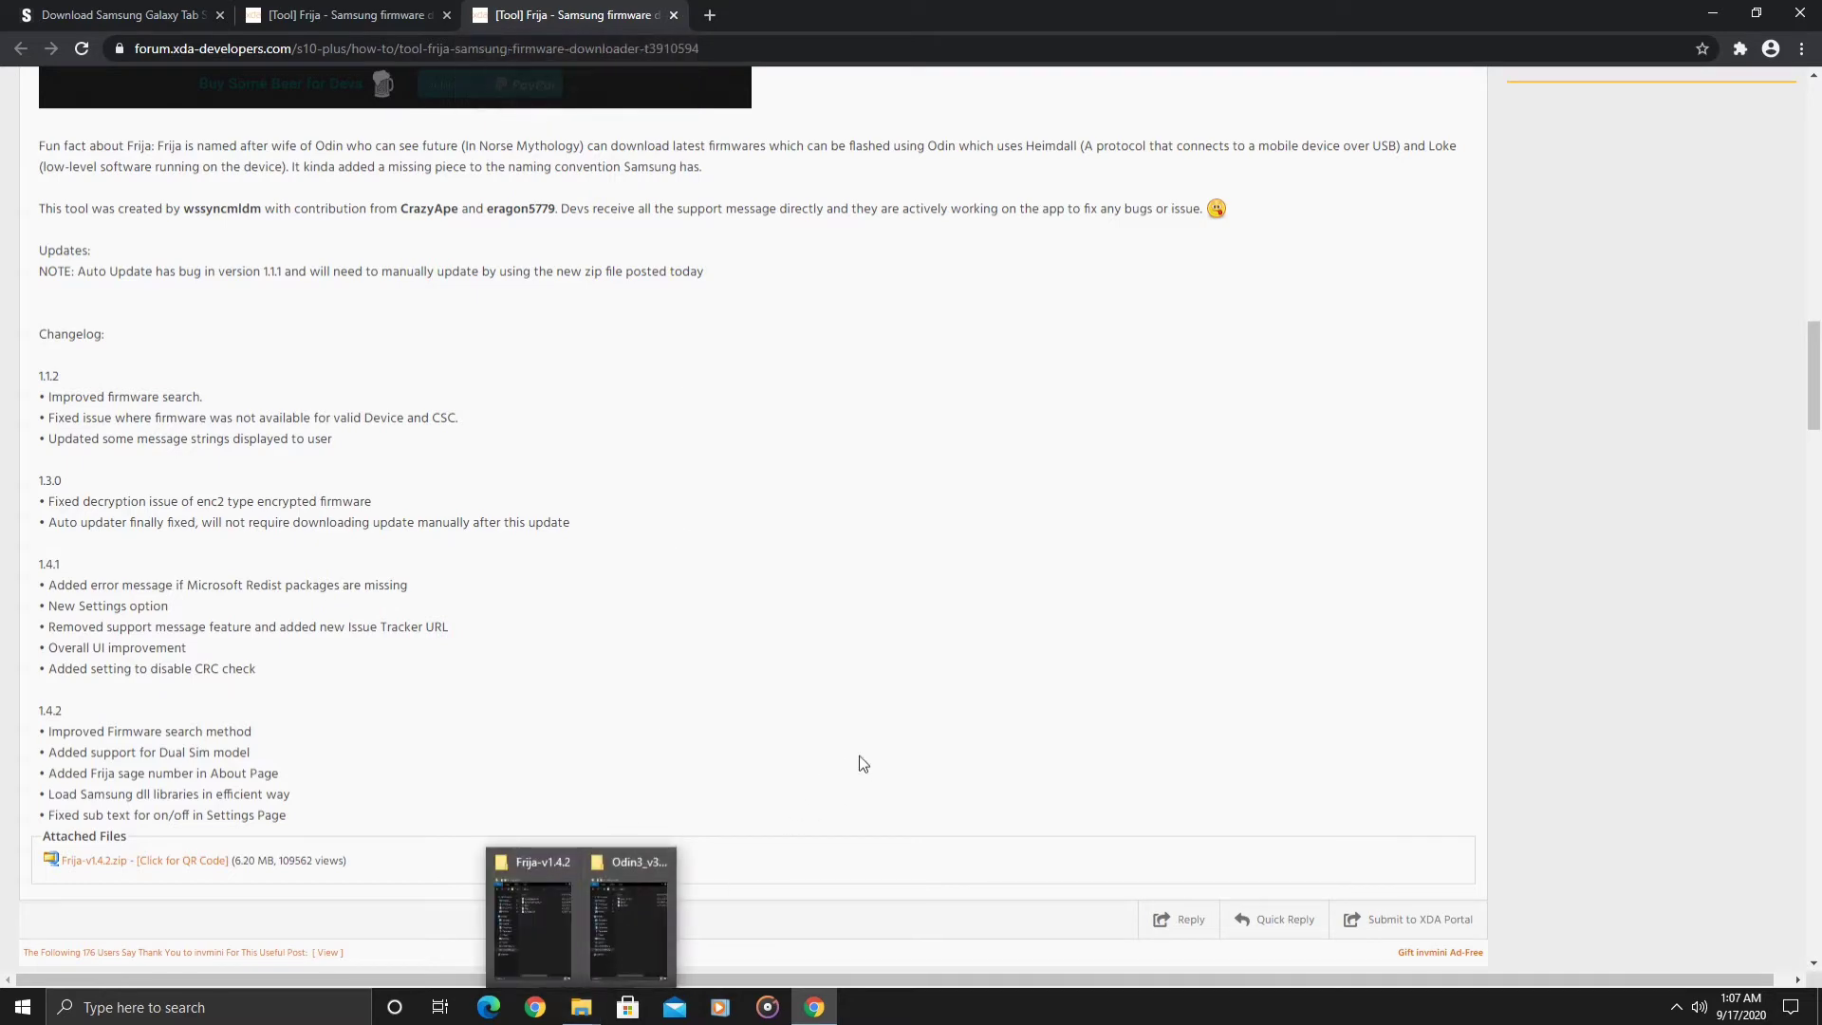
- Launch Frija and check SM-T860 DBT firmware, finding T860XXU3BTI2 (6014 MB, Android 10)
left_click(1713, 13)
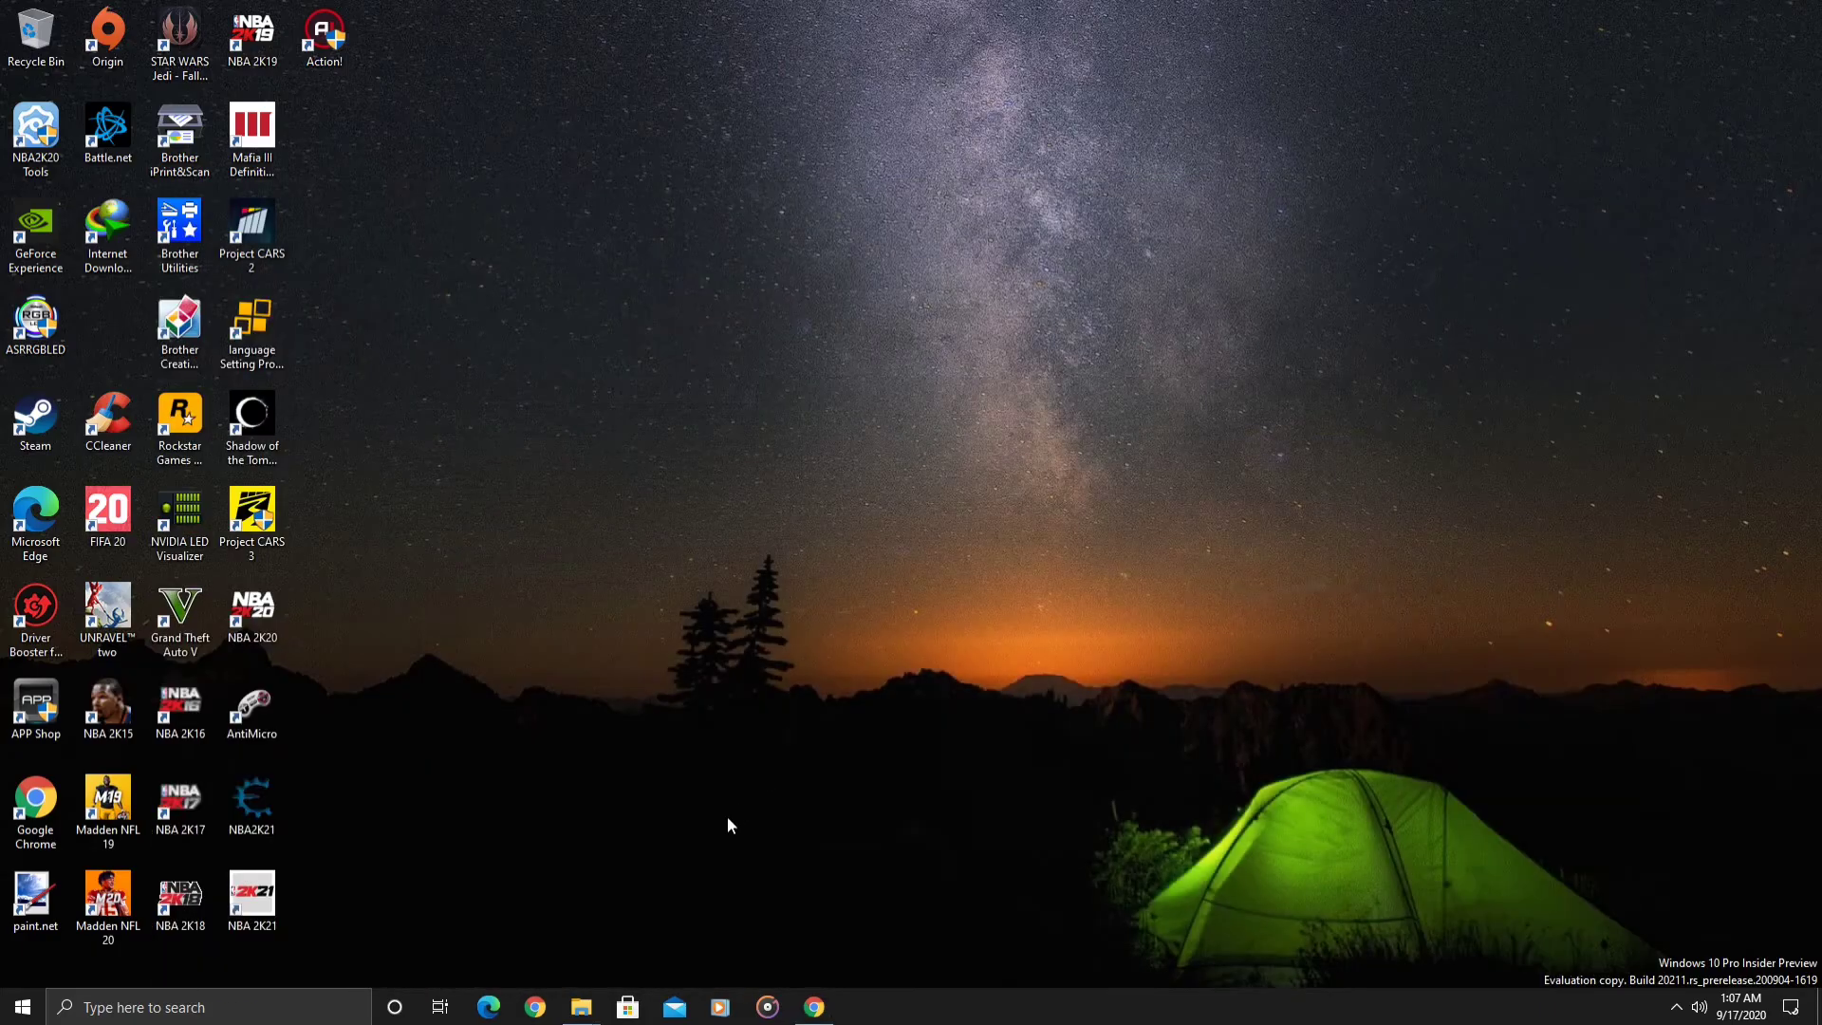
mouse_move(577, 1021)
left_click(548, 926)
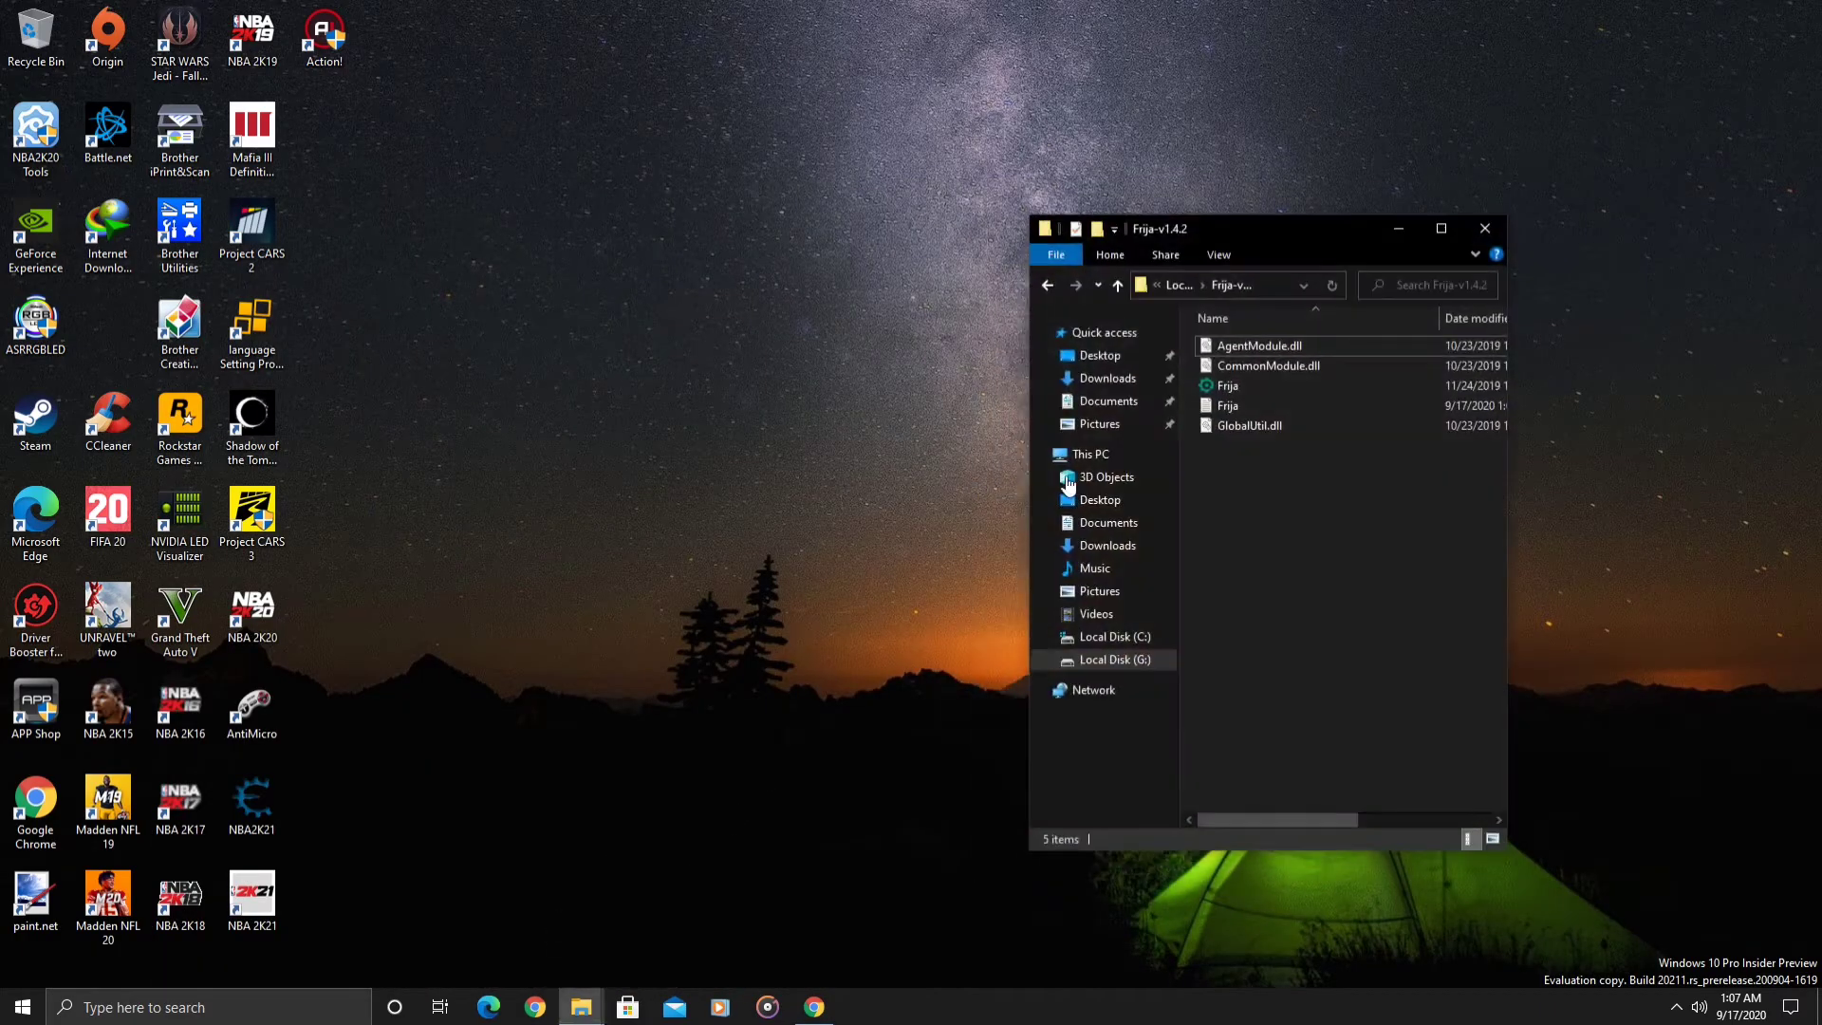
double_click(1332, 387)
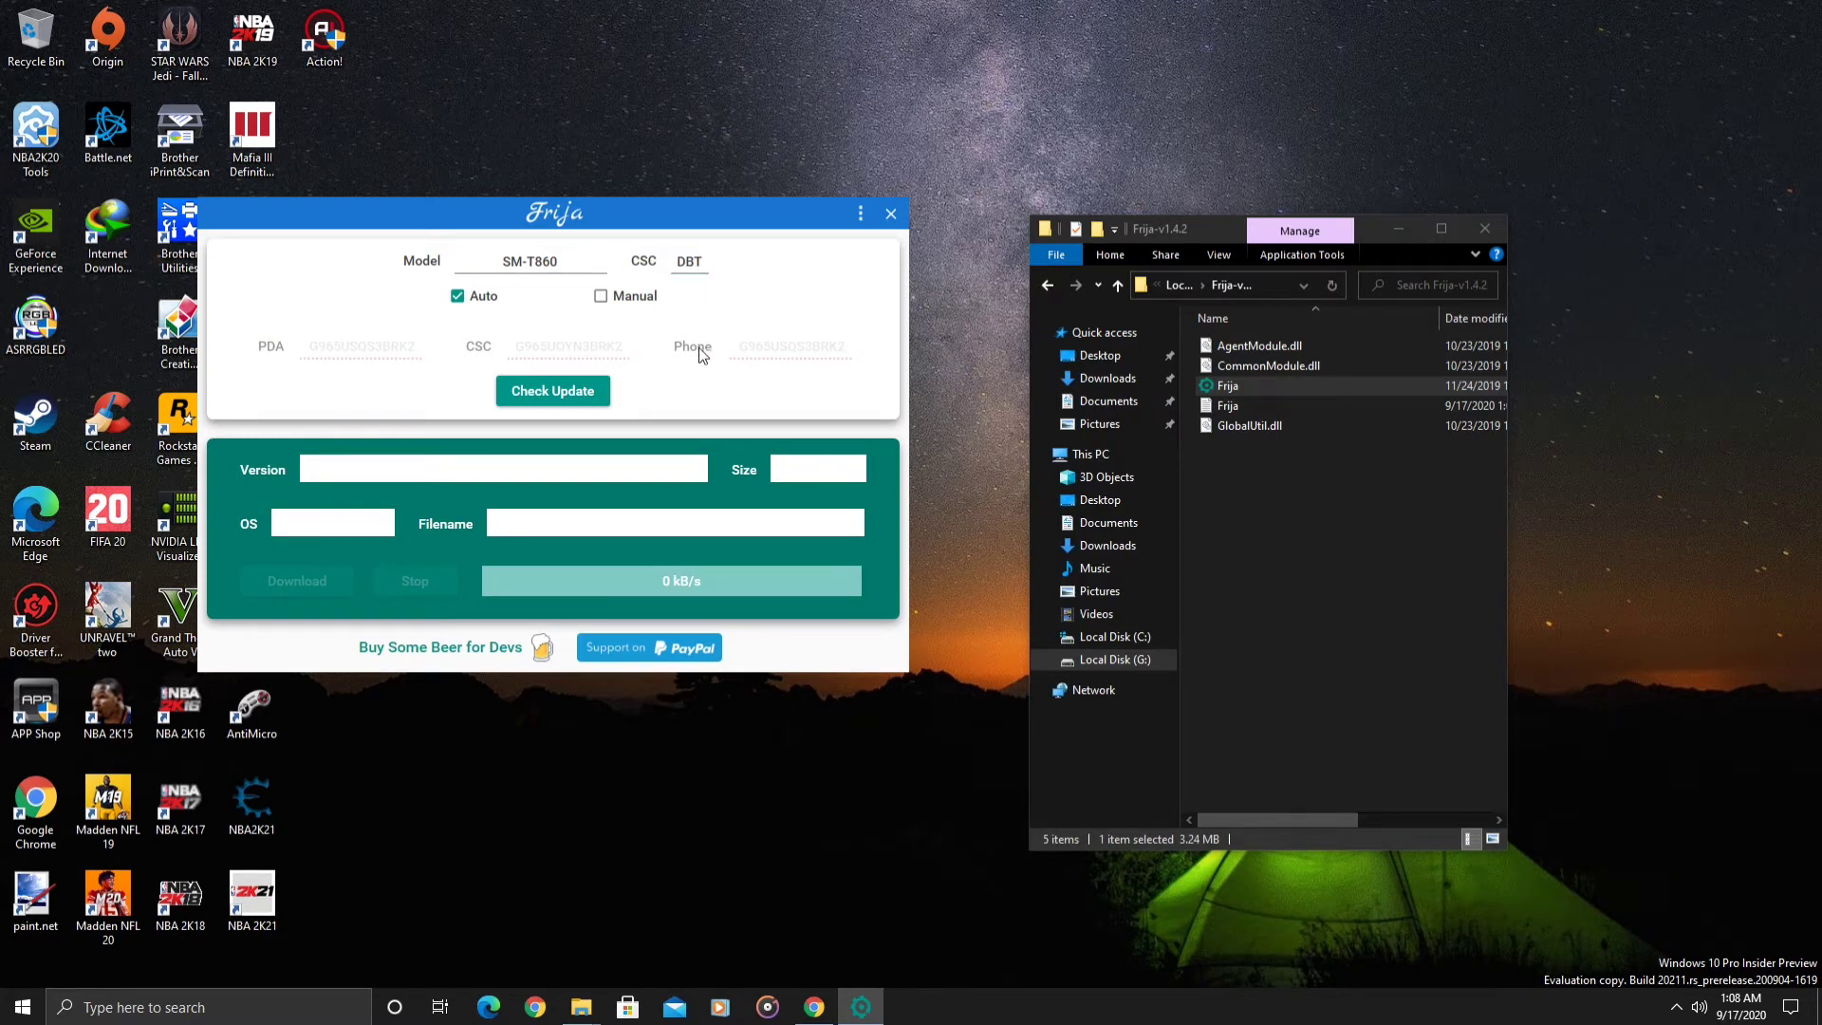
left_click(573, 390)
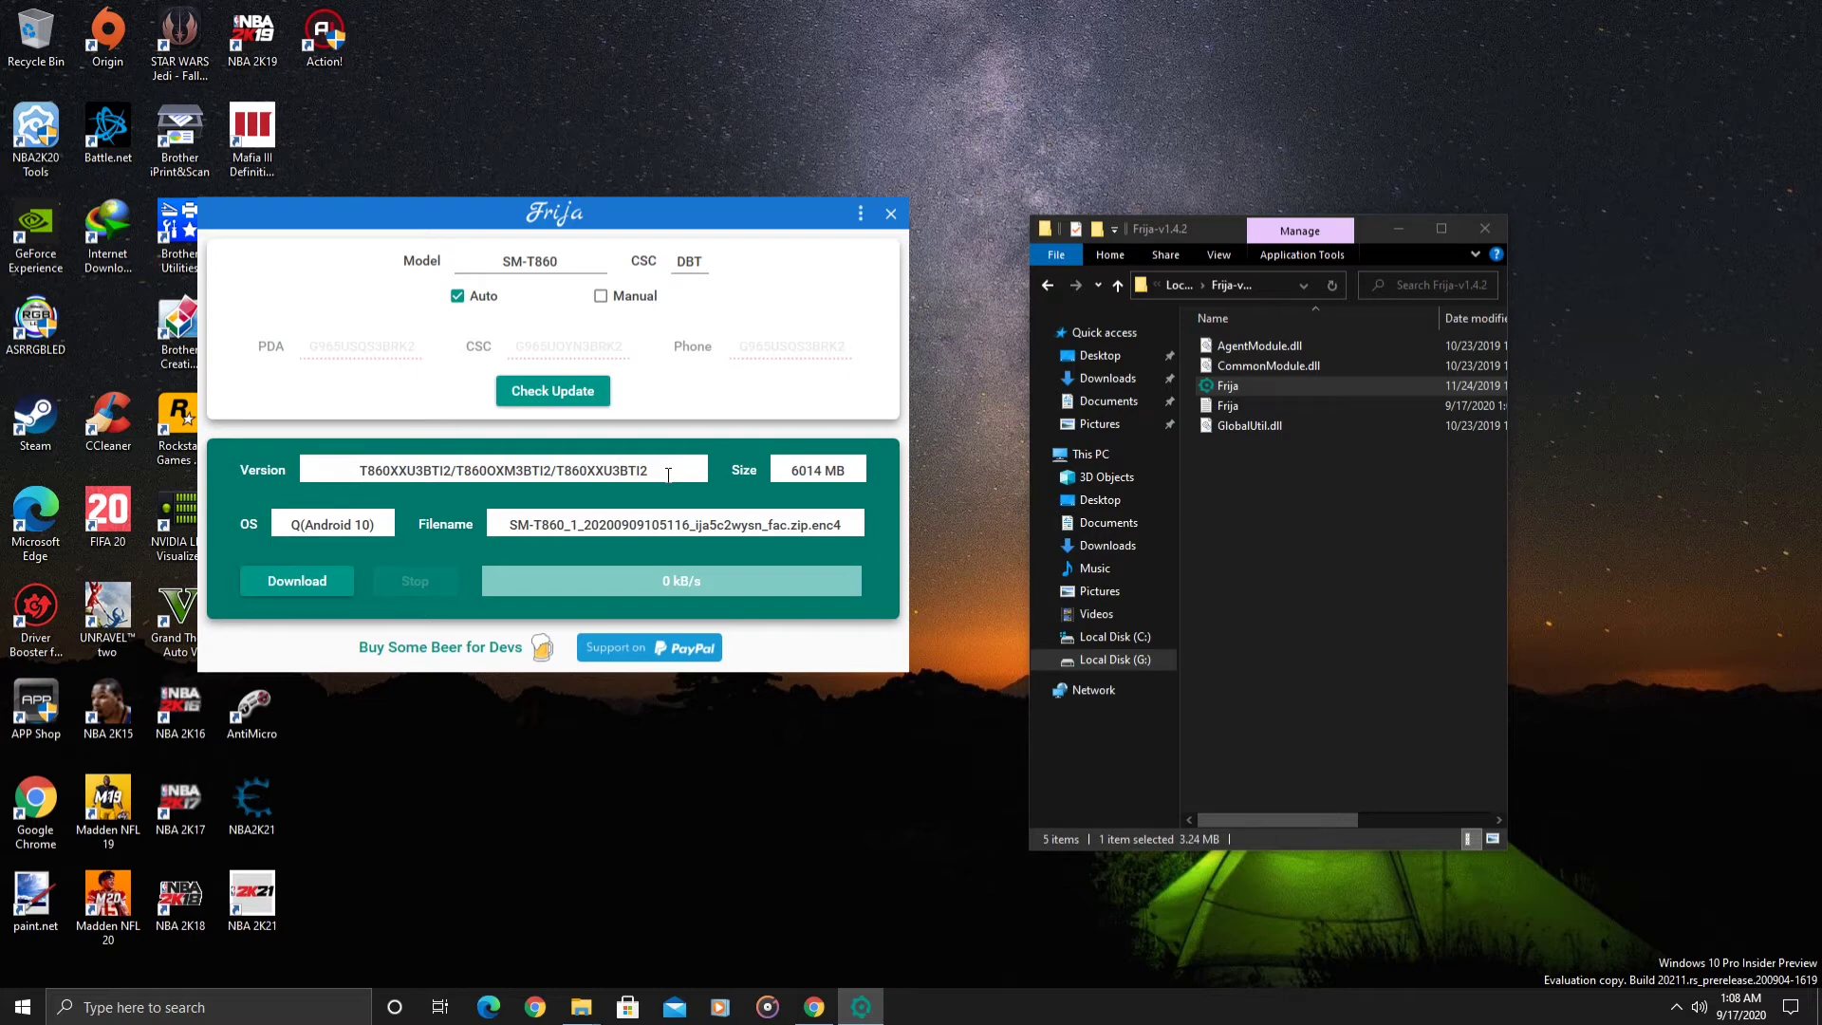
- Run Odin3 v3.13.3 as administrator, approving UAC and acknowledging the account warning
mouse_move(581, 1005)
left_click(645, 936)
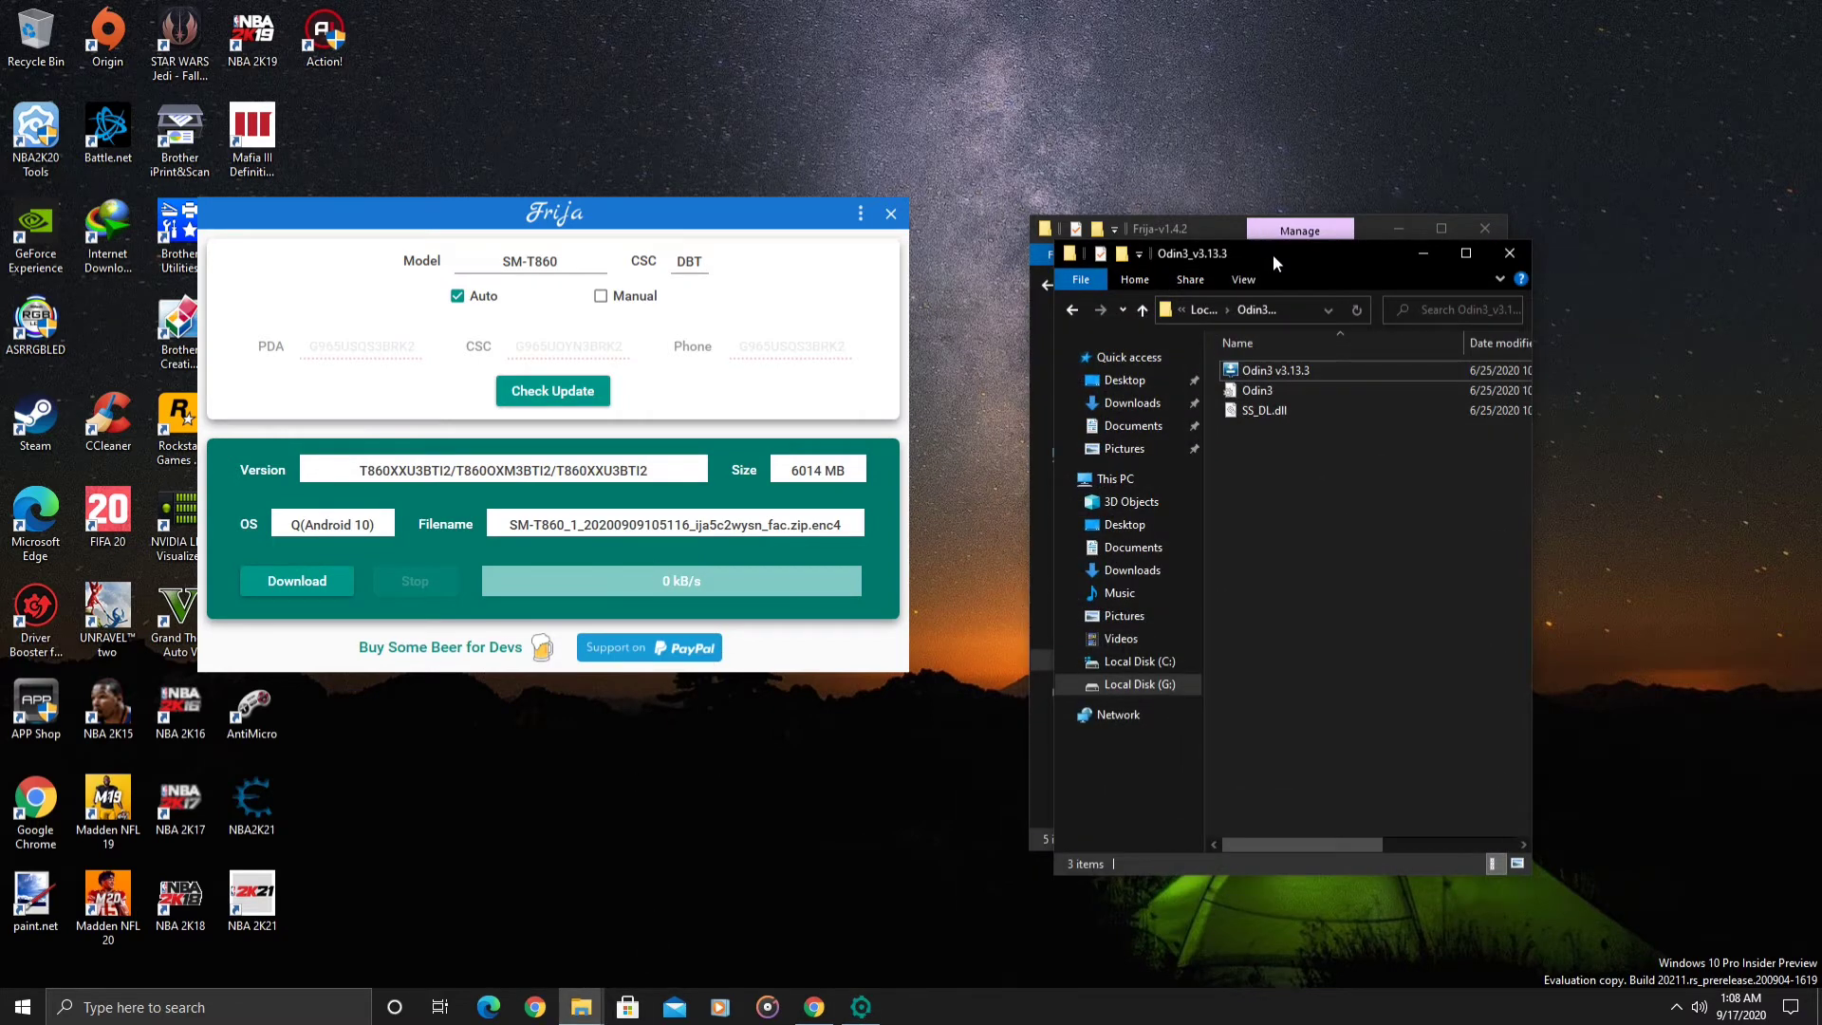
left_click_drag(1272, 255, 769, 322)
left_click(822, 436)
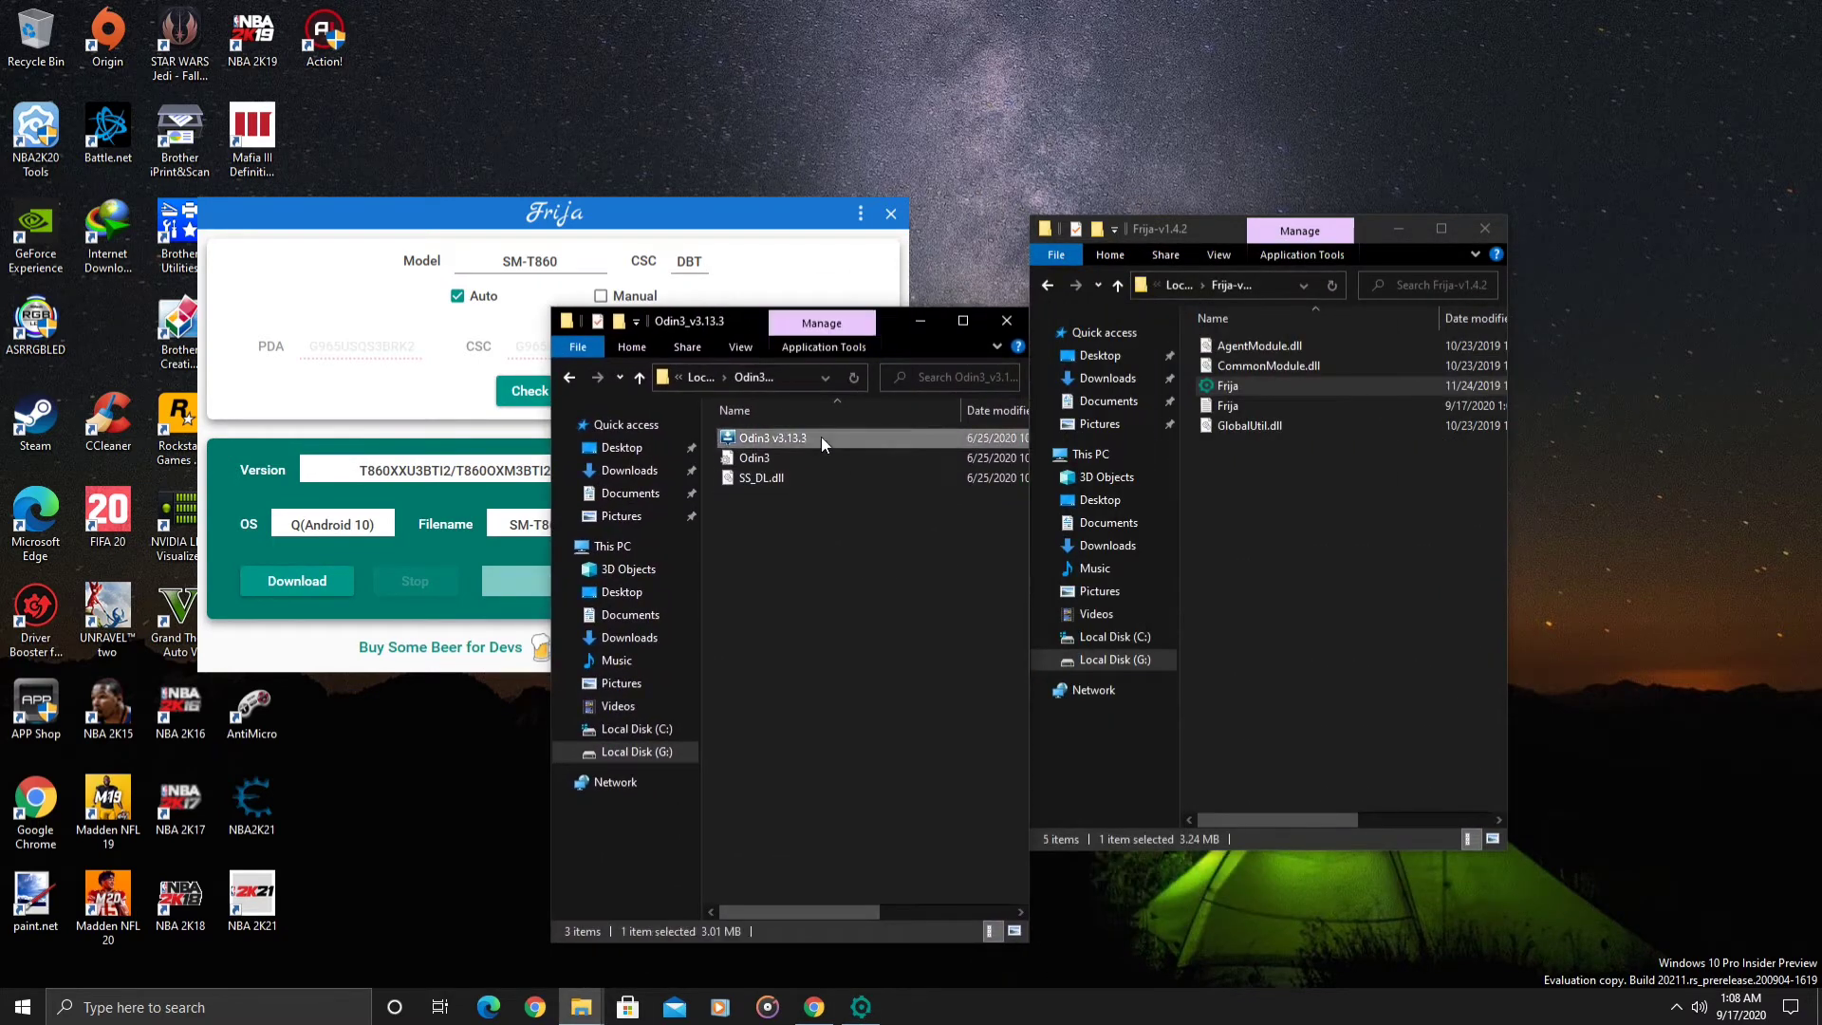
right_click(822, 437)
left_click(766, 471)
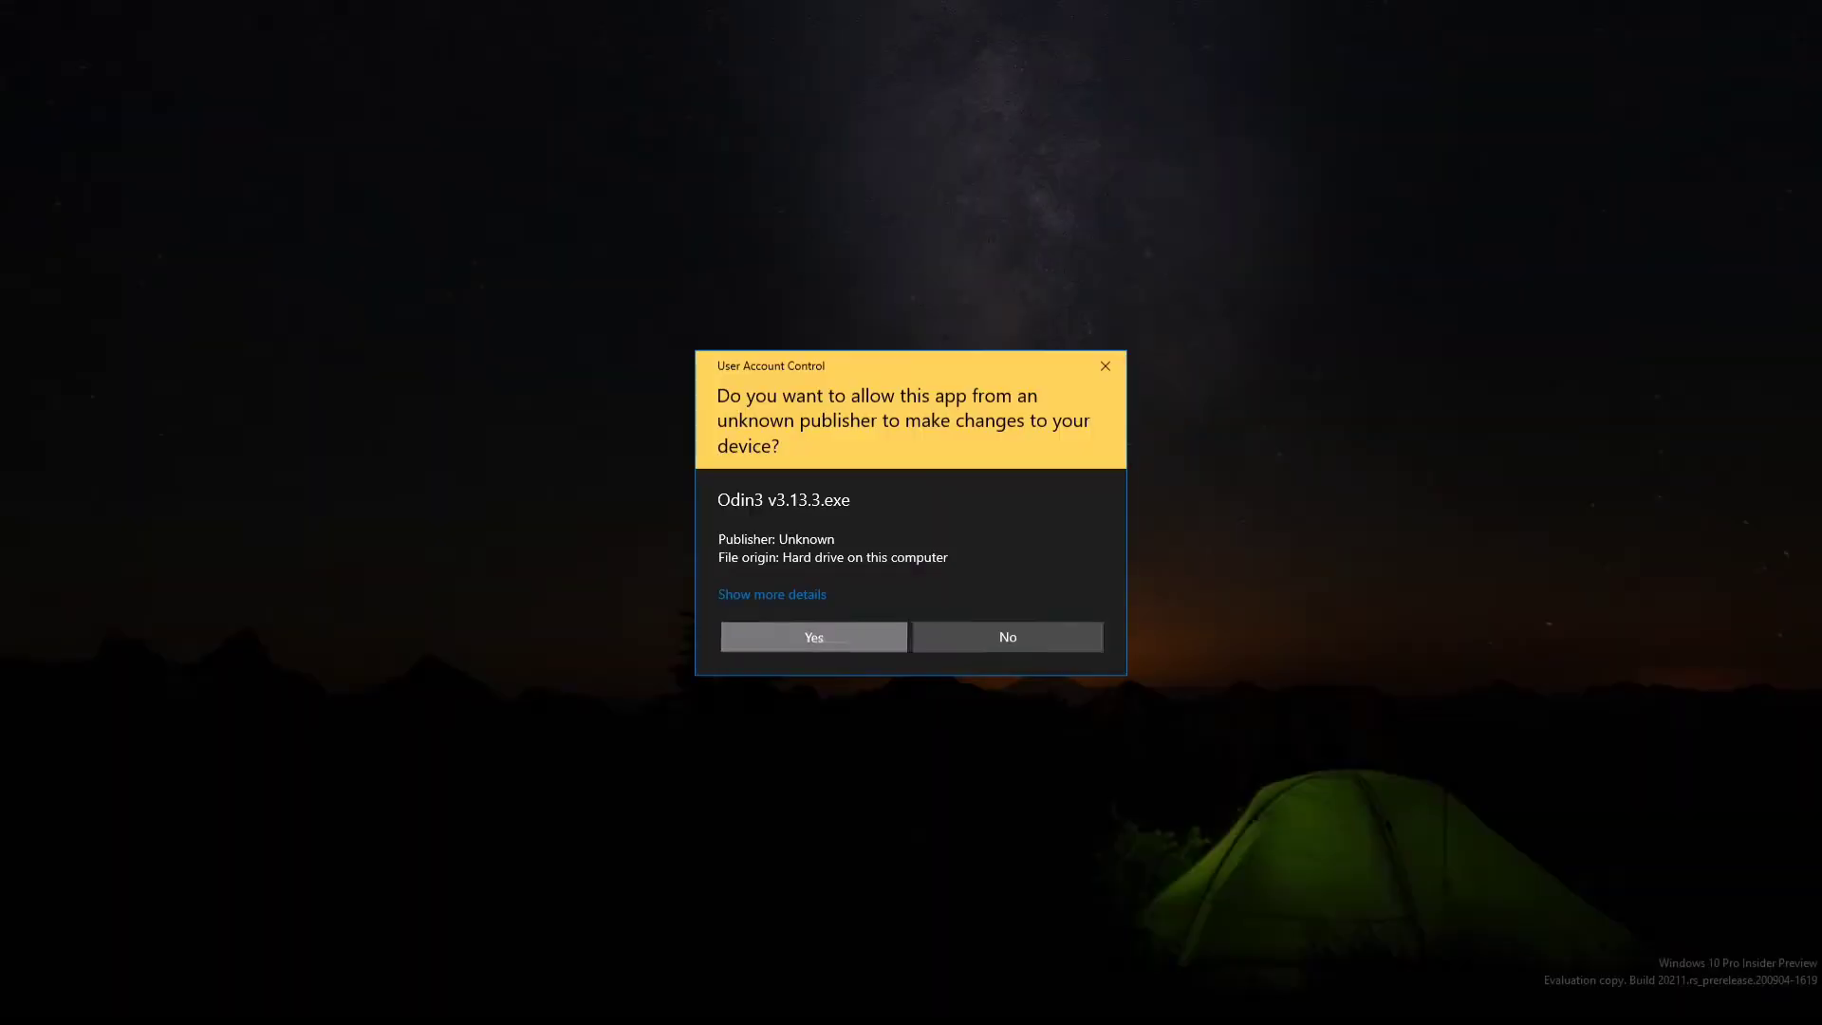
left_click(779, 636)
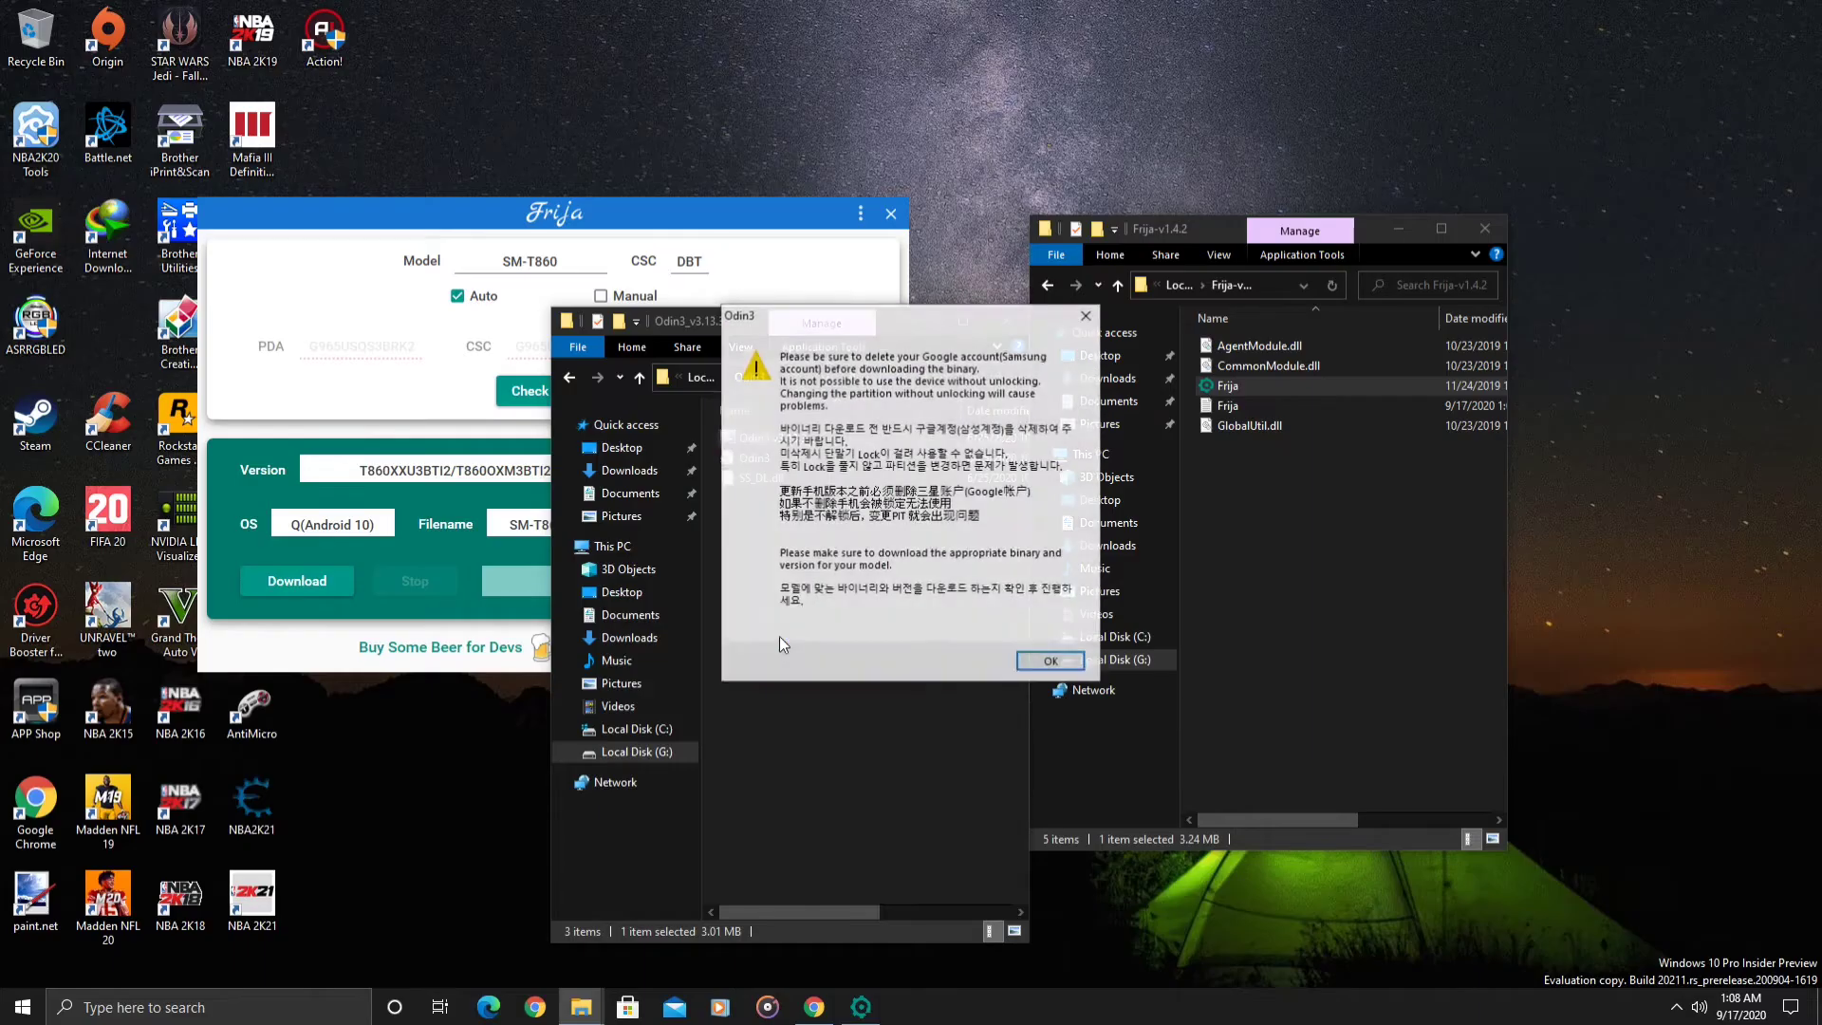
left_click(1047, 663)
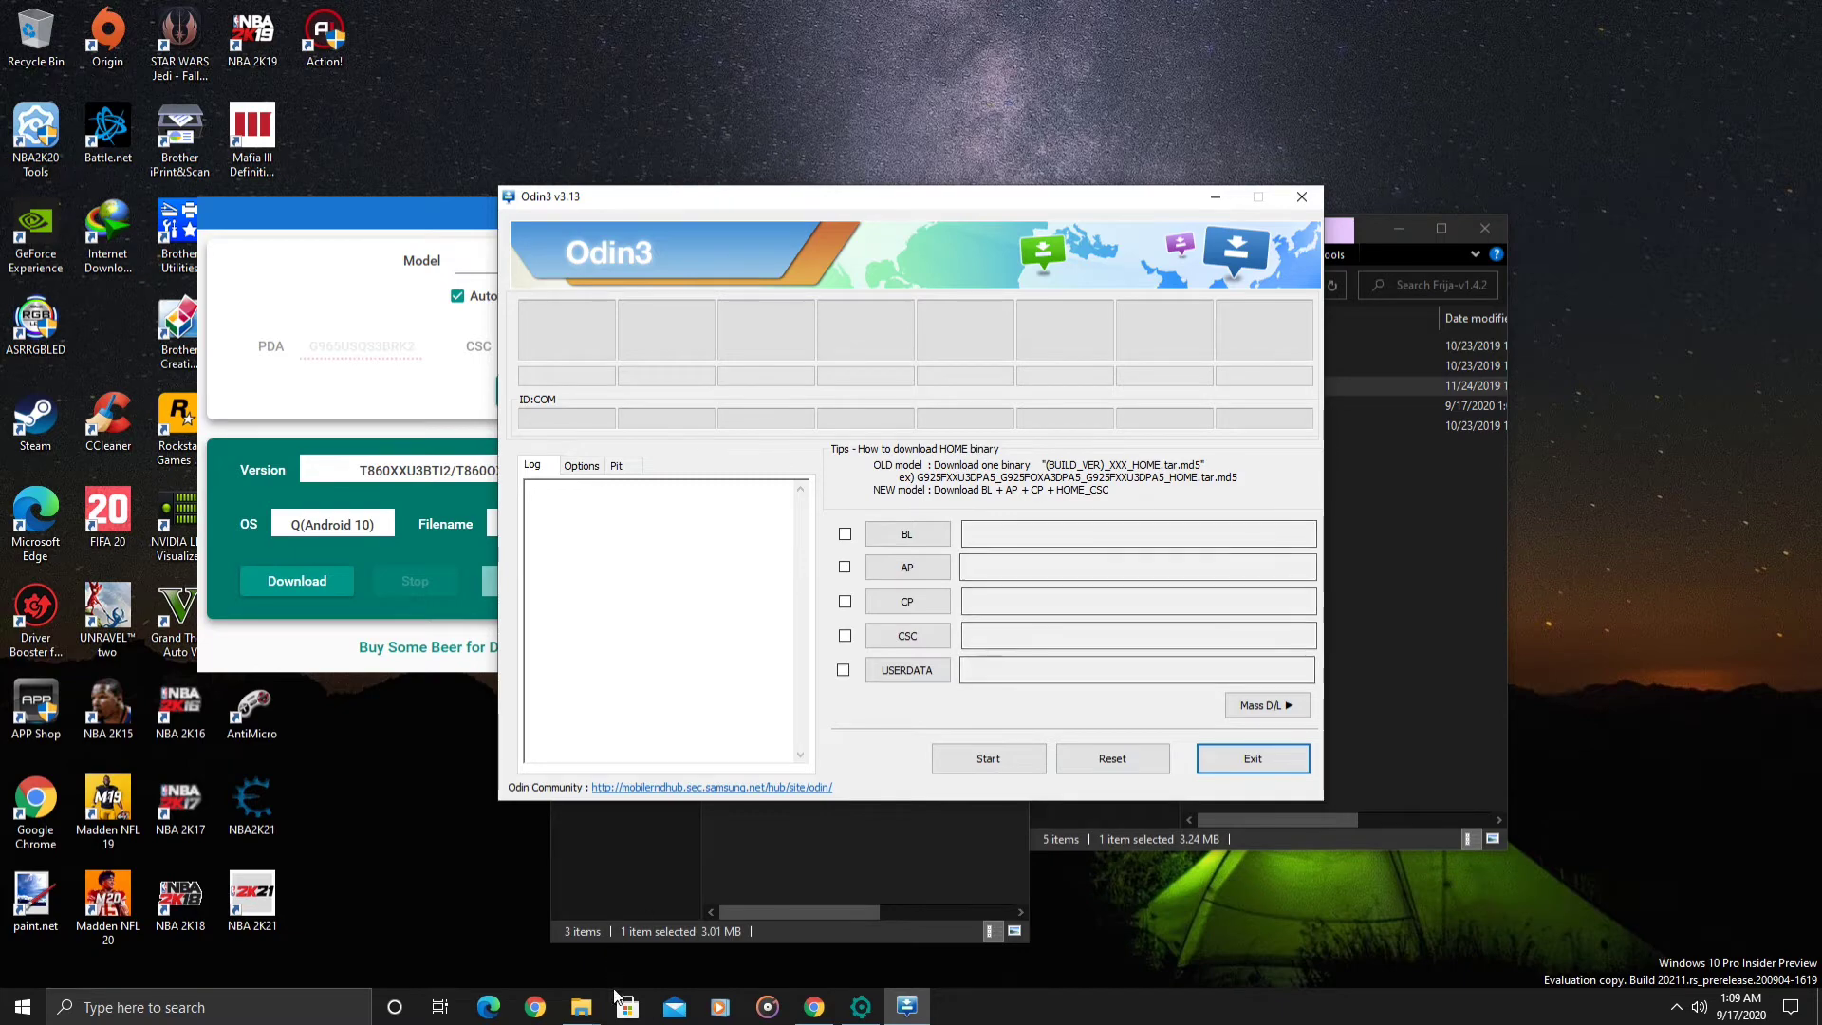
- Bring Chrome's XDA Frija thread with the Frija-v1.4.2.zip attachment in front of Odin3
mouse_move(819, 1021)
left_click(813, 916)
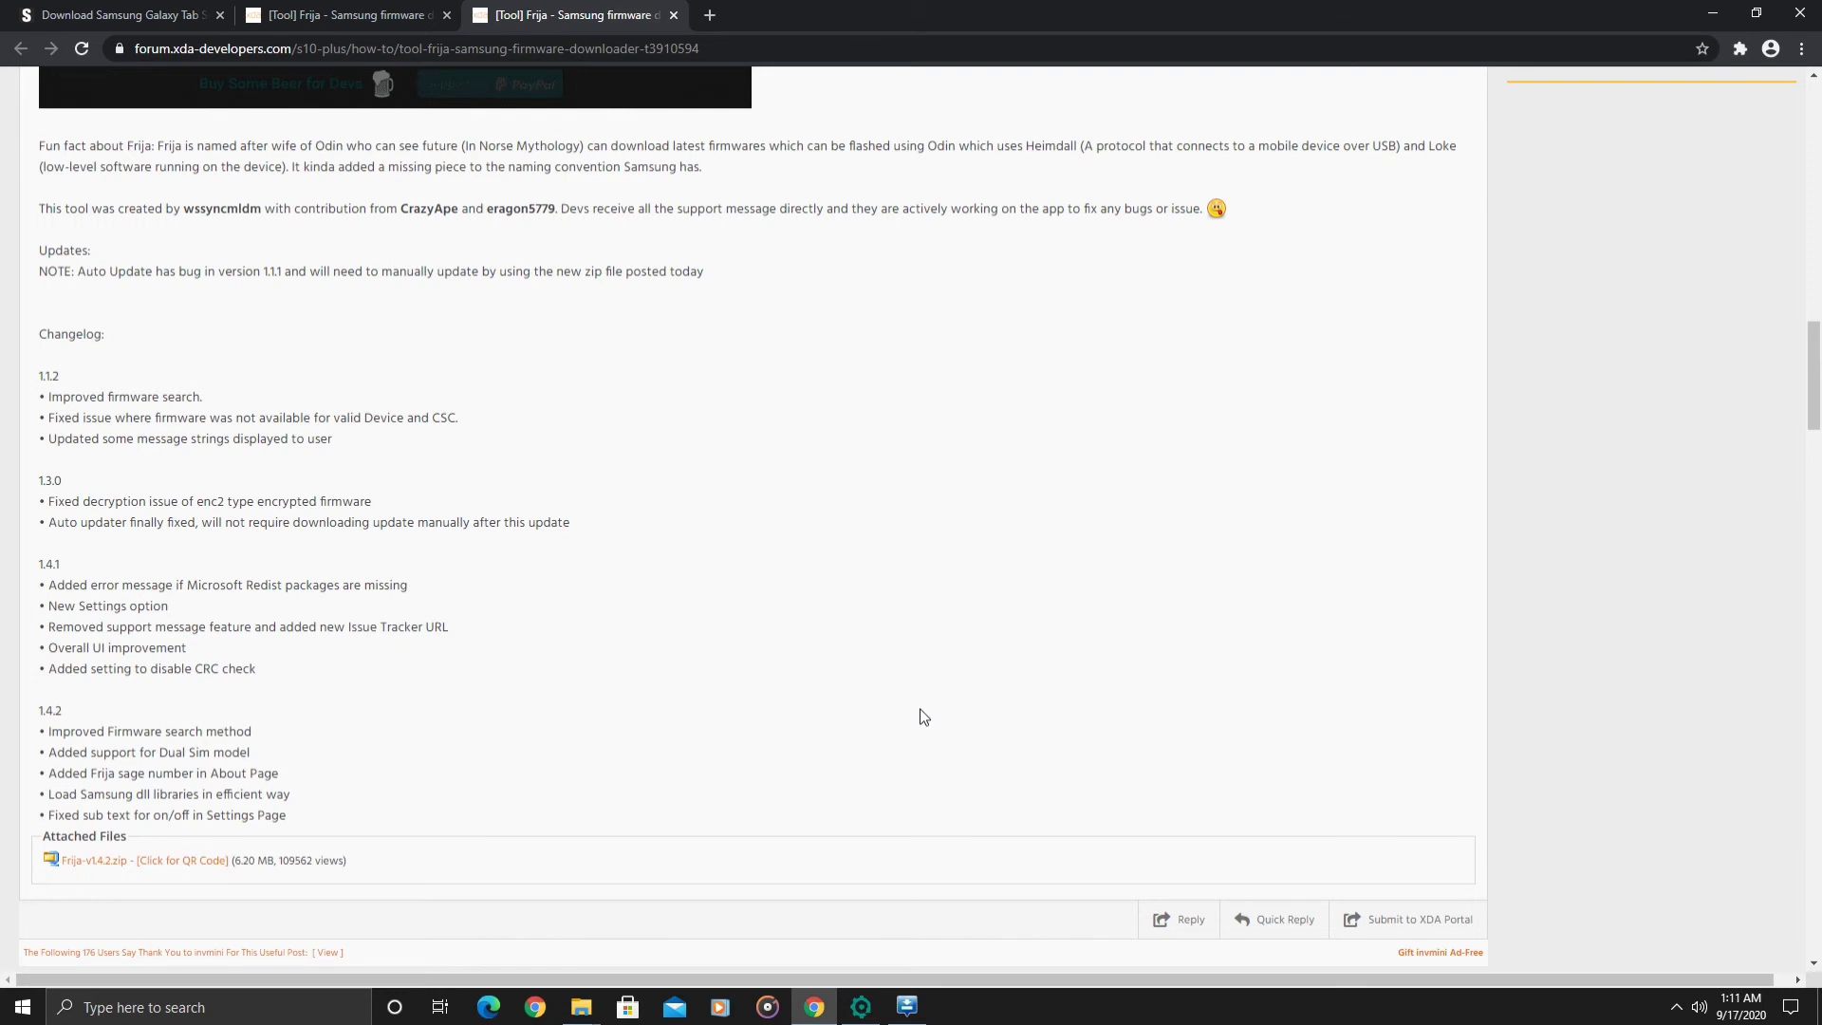
- Restore the Odin3 v3.13 window over Chrome with its BL, AP, CP, CSC and USERDATA slots empty
left_click(907, 1006)
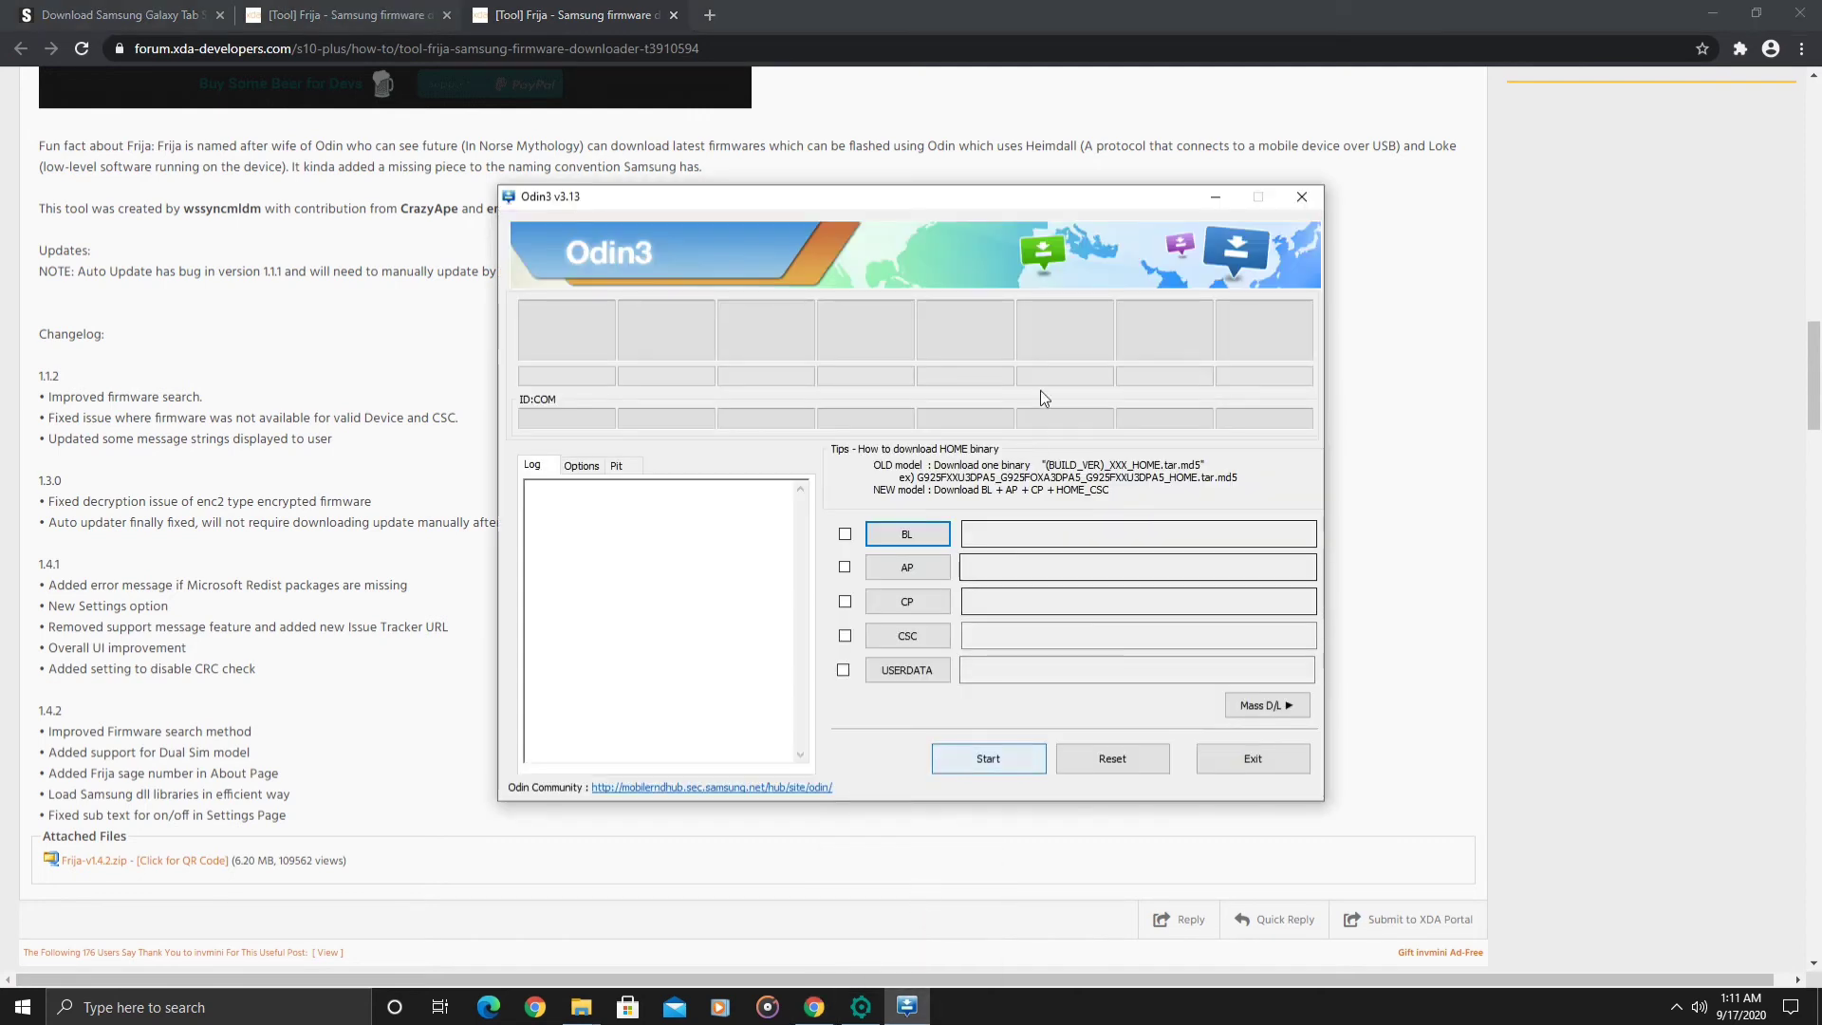